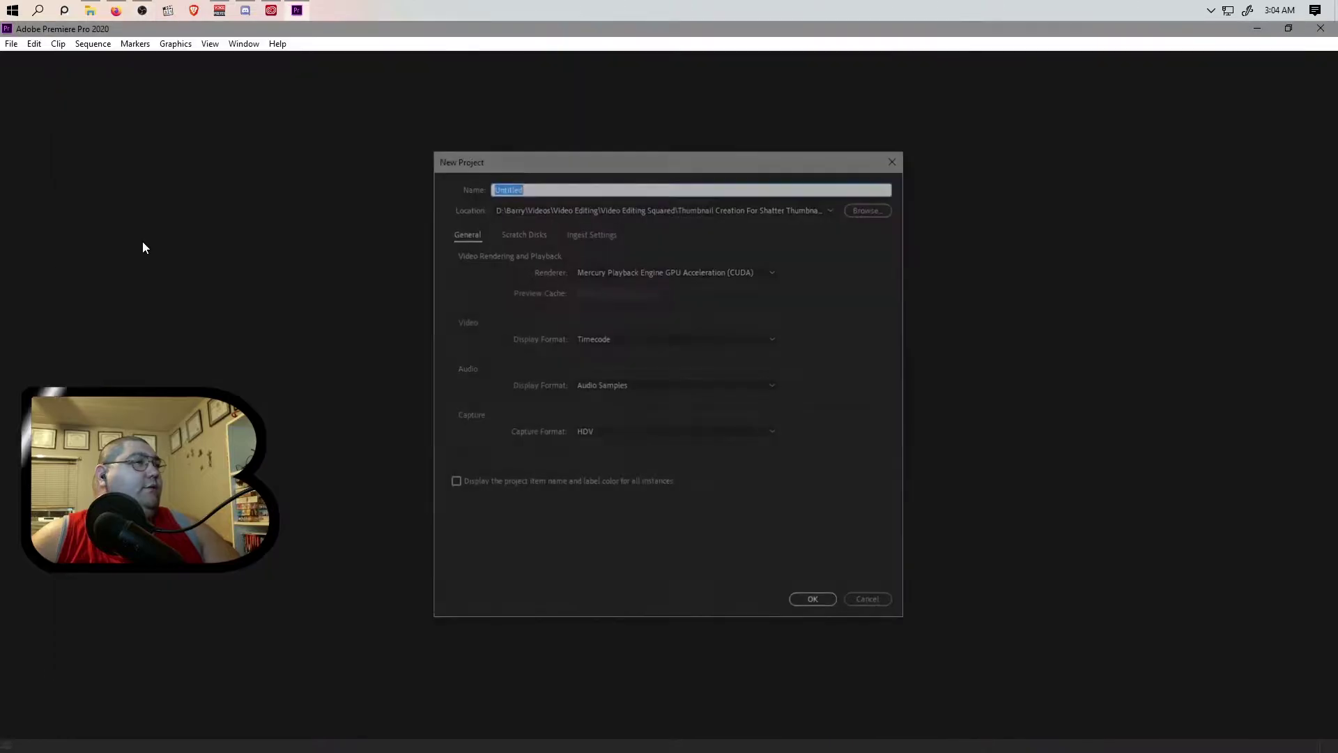
# Step: Browse the folders under Videos\Video Editing, including Video Editing Squared, for a destination for the new project
pyautogui.click(862, 211)
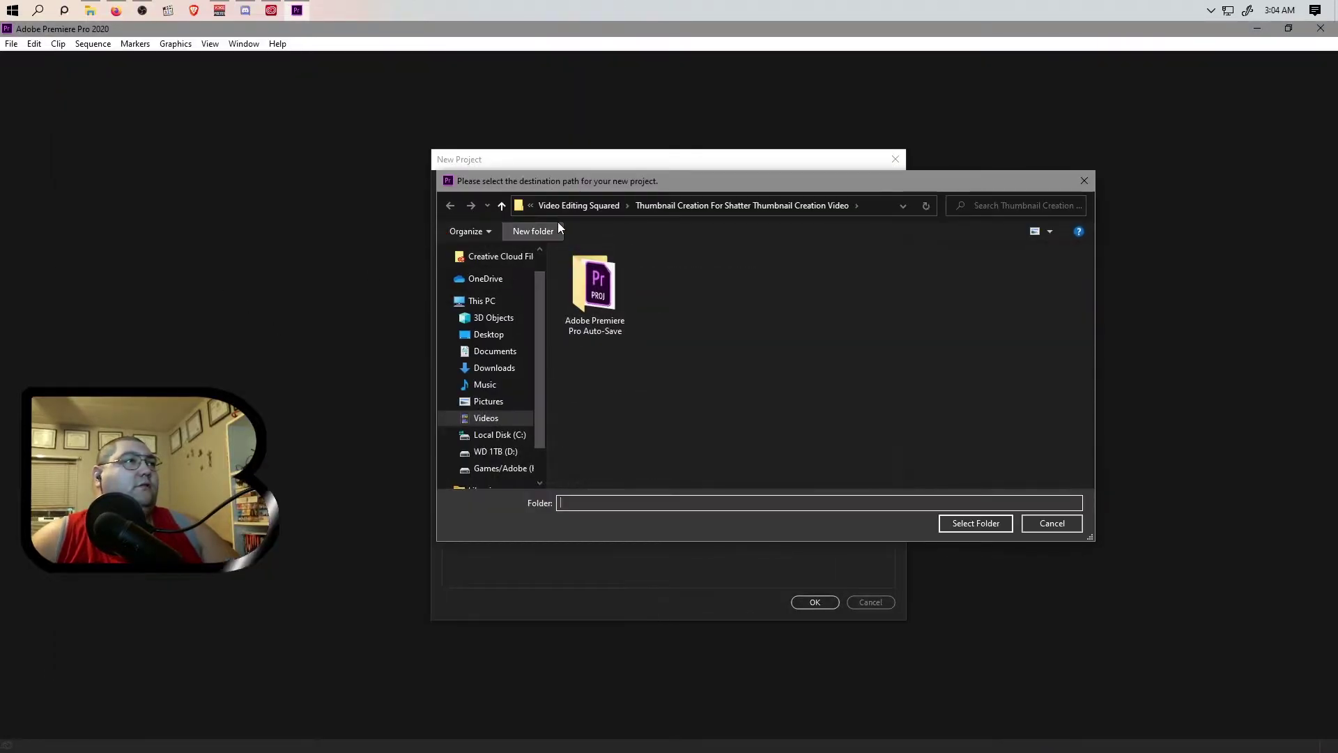
pyautogui.click(554, 206)
pyautogui.click(685, 404)
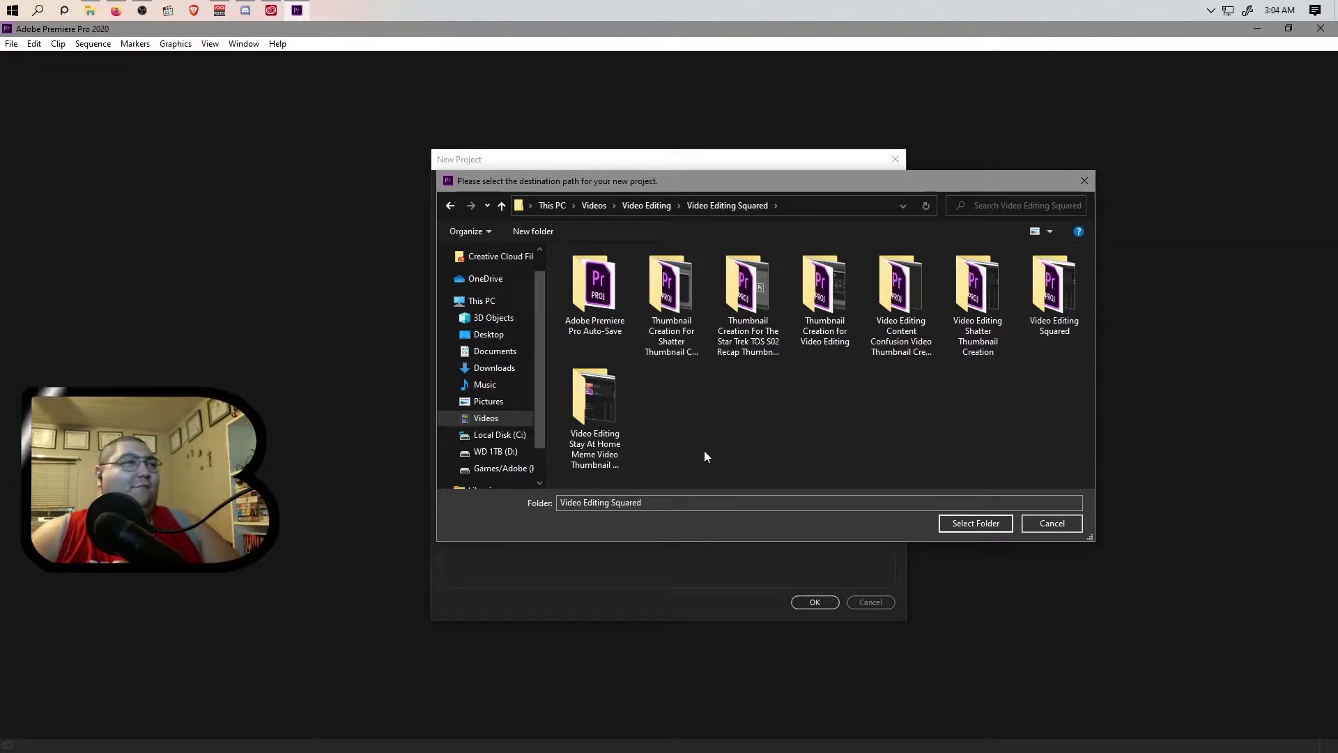
pyautogui.click(597, 205)
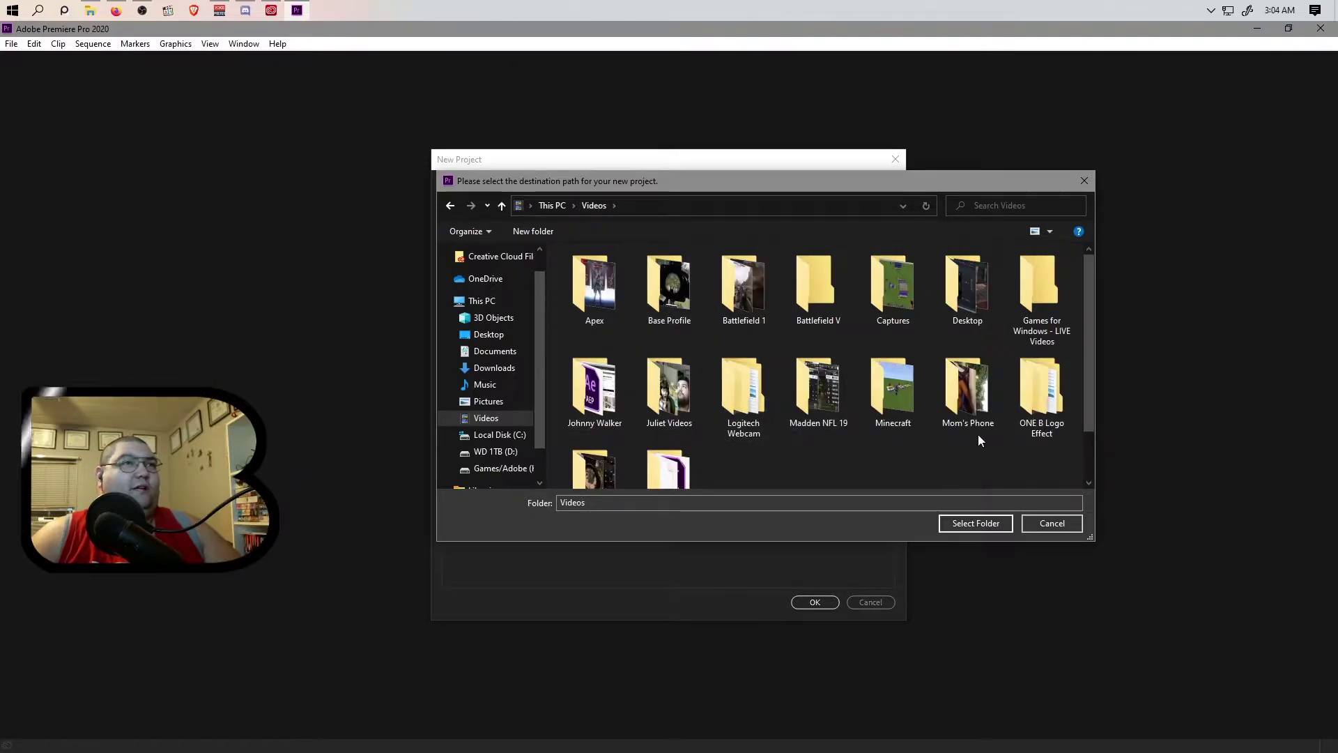
pyautogui.scroll(-1, 707, 432)
pyautogui.doubleClick(662, 418)
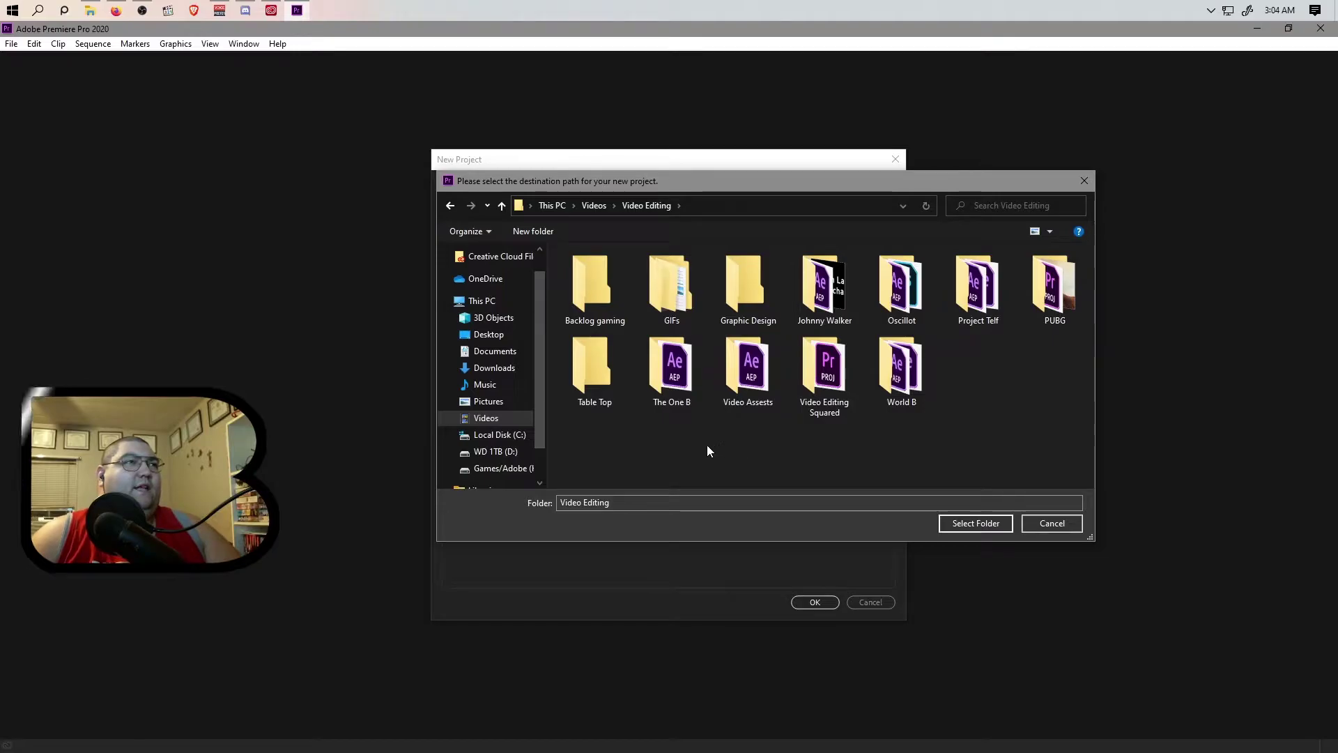
pyautogui.click(594, 206)
pyautogui.scroll(-2, 629, 357)
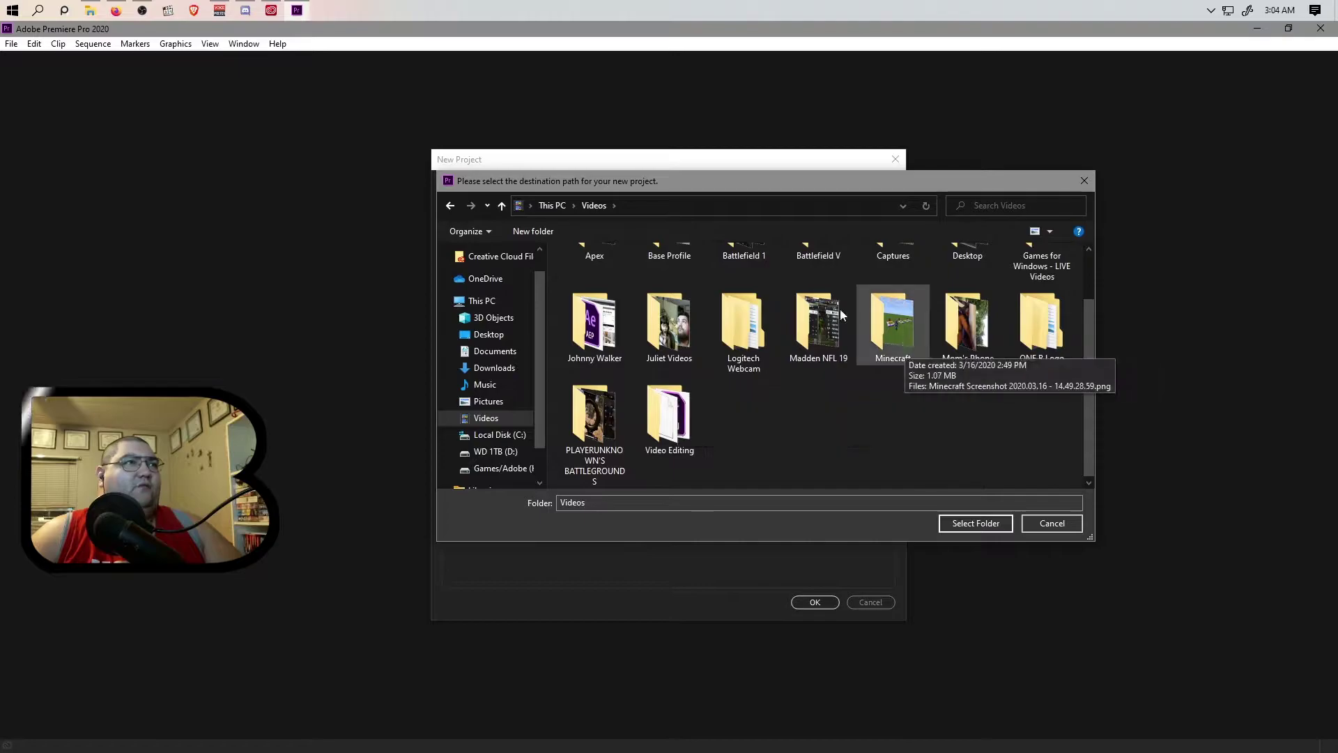
pyautogui.click(597, 206)
pyautogui.scroll(-1, 709, 383)
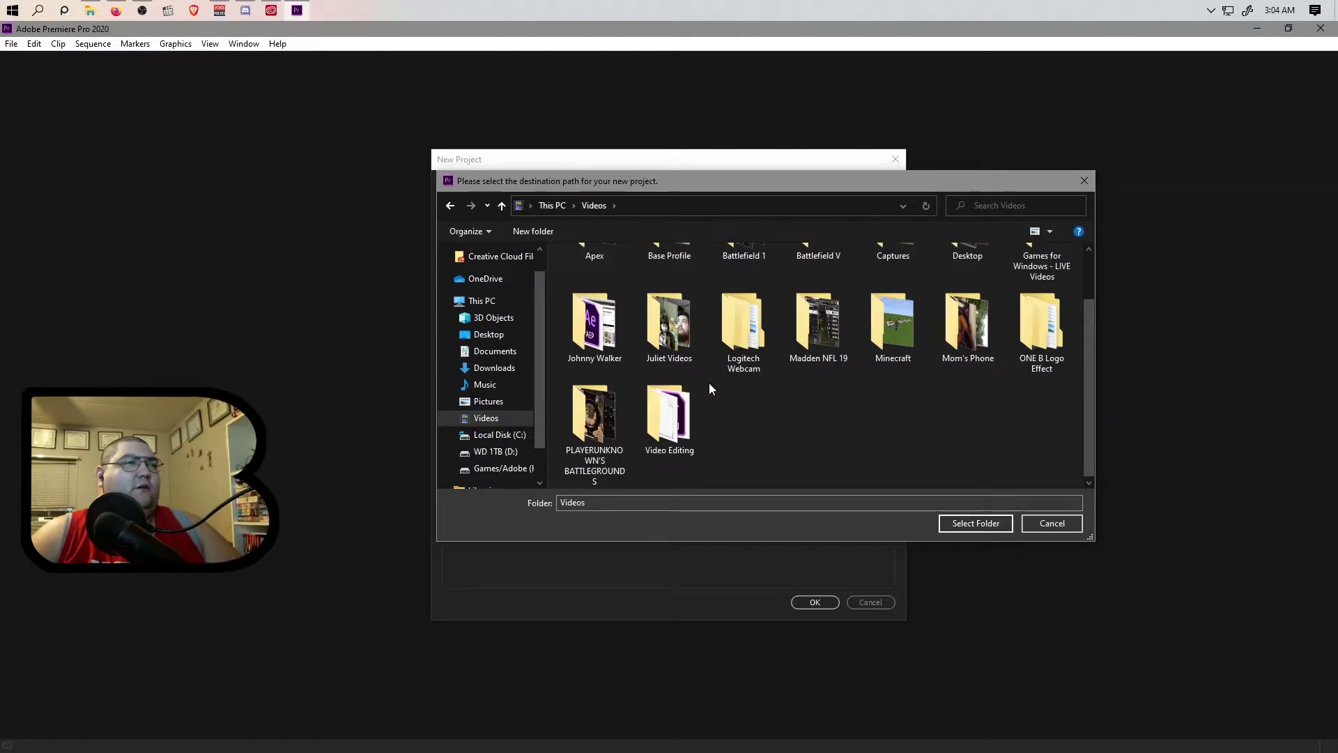
pyautogui.doubleClick(670, 415)
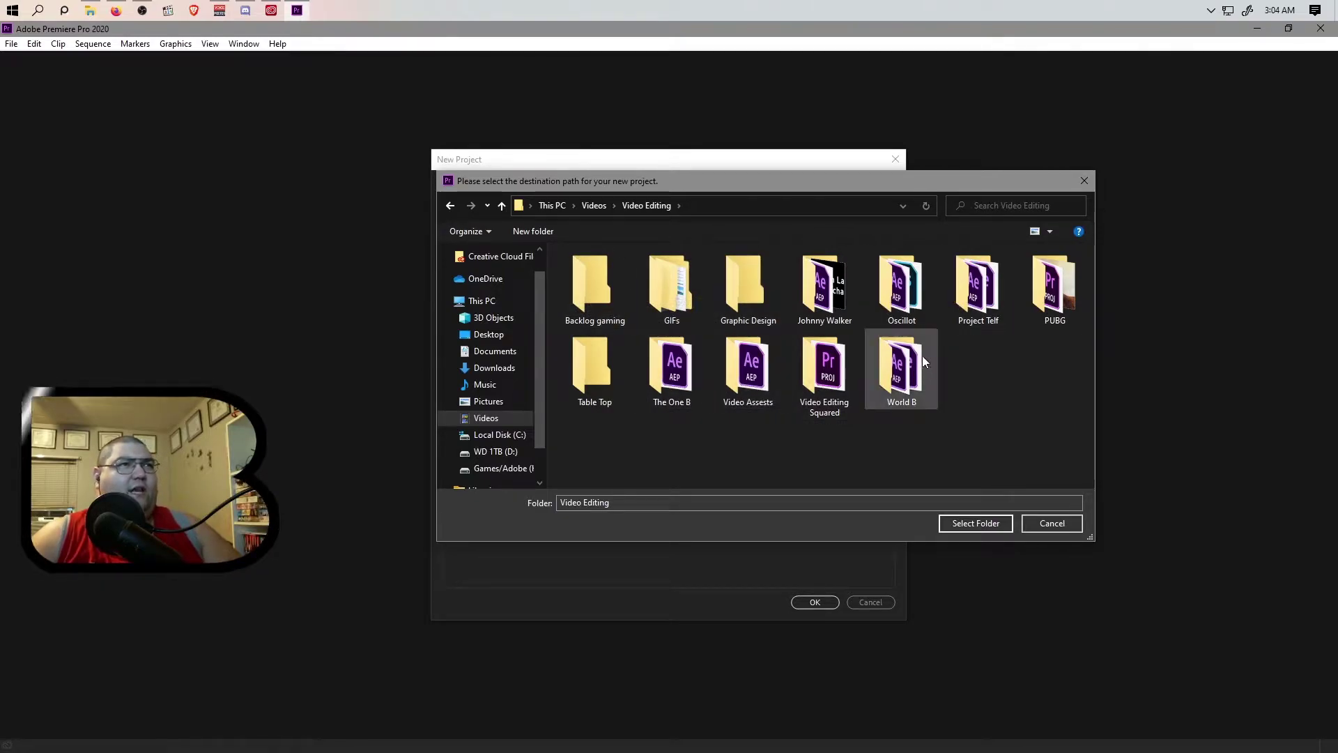
pyautogui.doubleClick(825, 366)
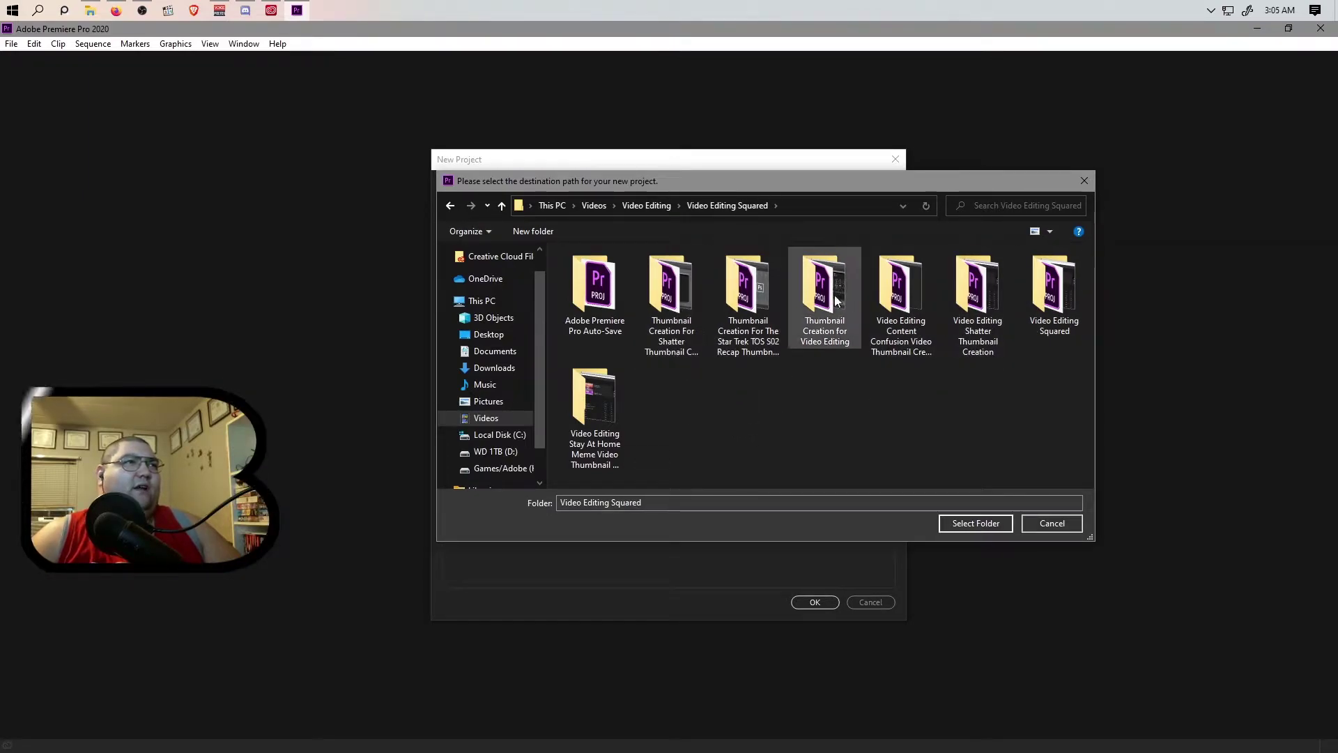
# Step: Set the new project's location to the Graphic Design folder inside Videos\Video Editing
pyautogui.click(594, 205)
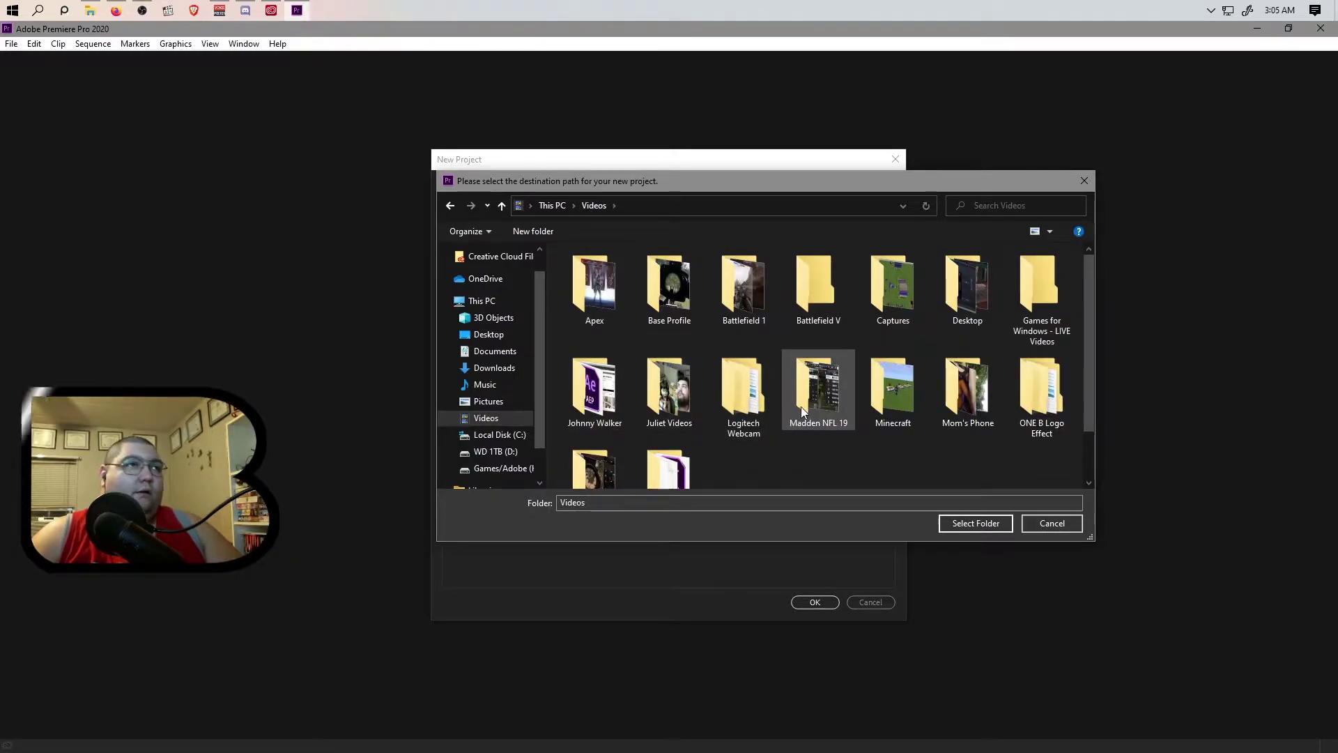
pyautogui.scroll(-2, 812, 423)
pyautogui.doubleClick(688, 427)
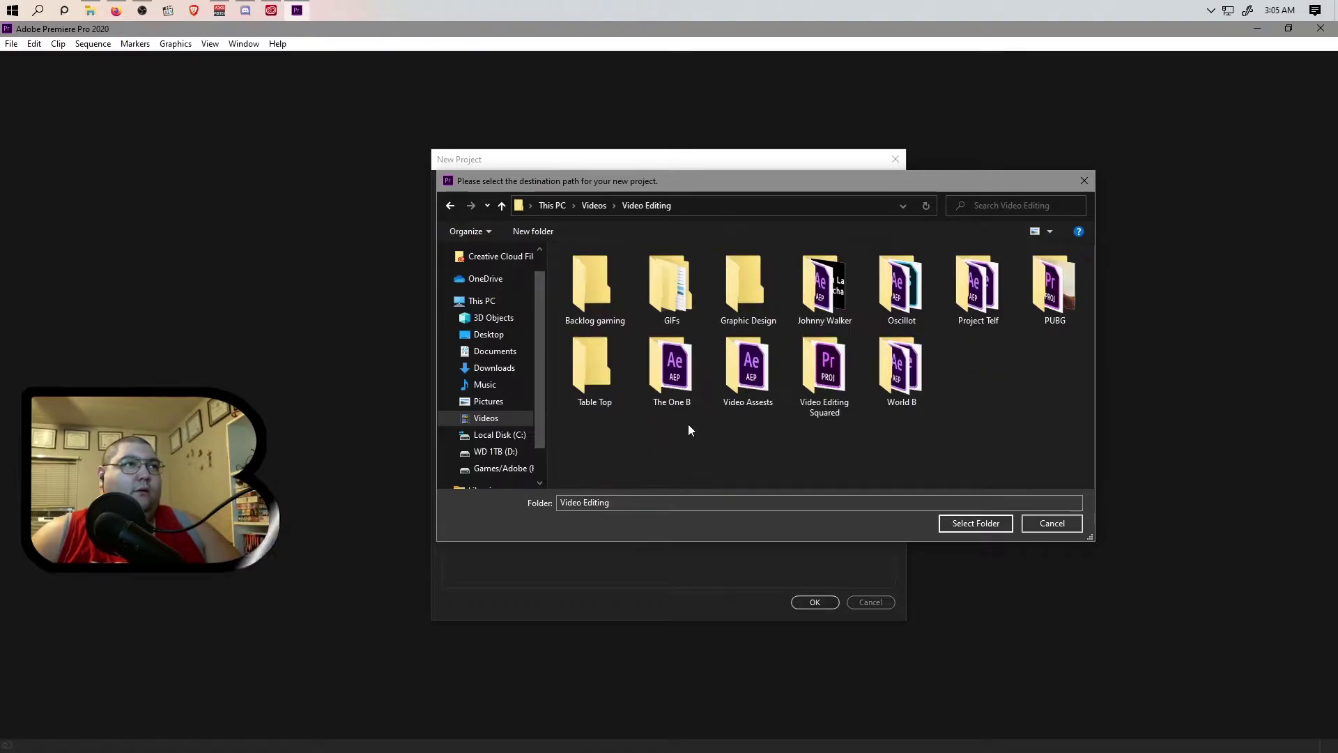
pyautogui.doubleClick(756, 300)
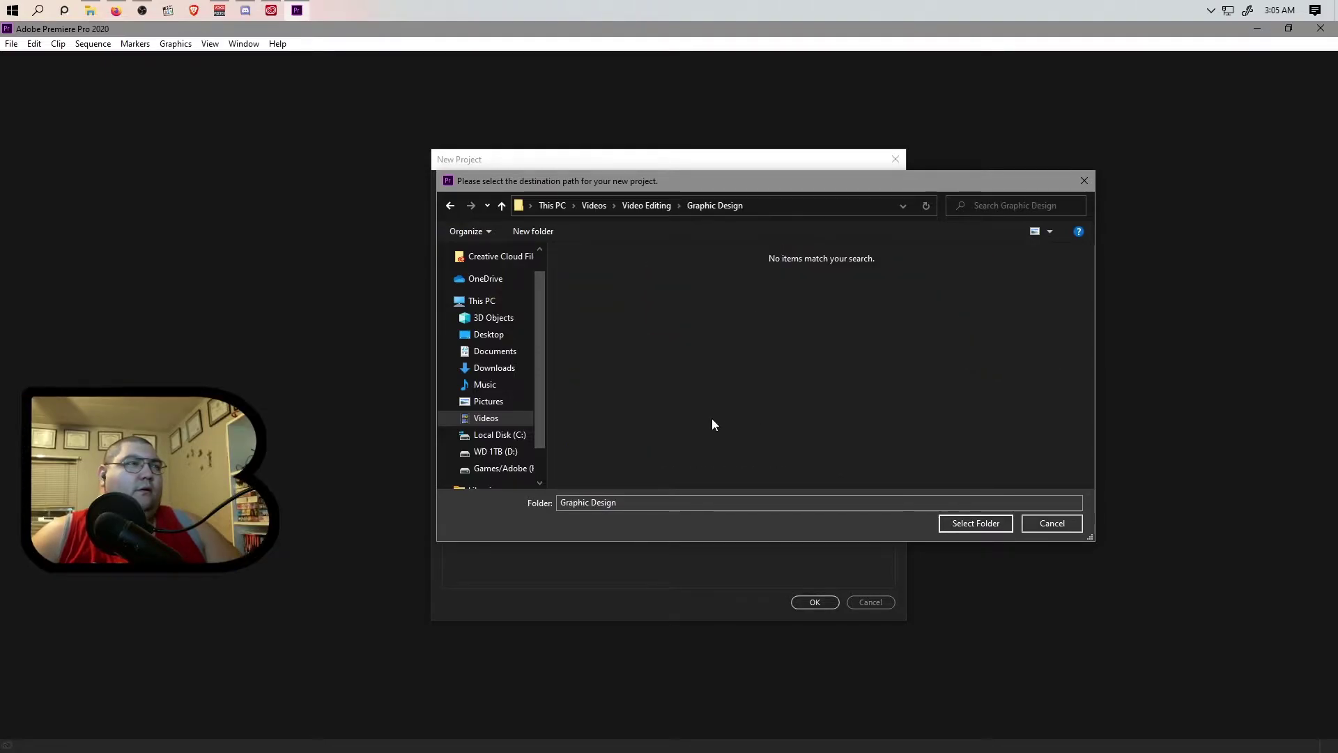
pyautogui.click(974, 523)
# Step: Name the project "Going Deep Into Thumbnail Creation Process-v1" and create it
pyautogui.click(537, 187)
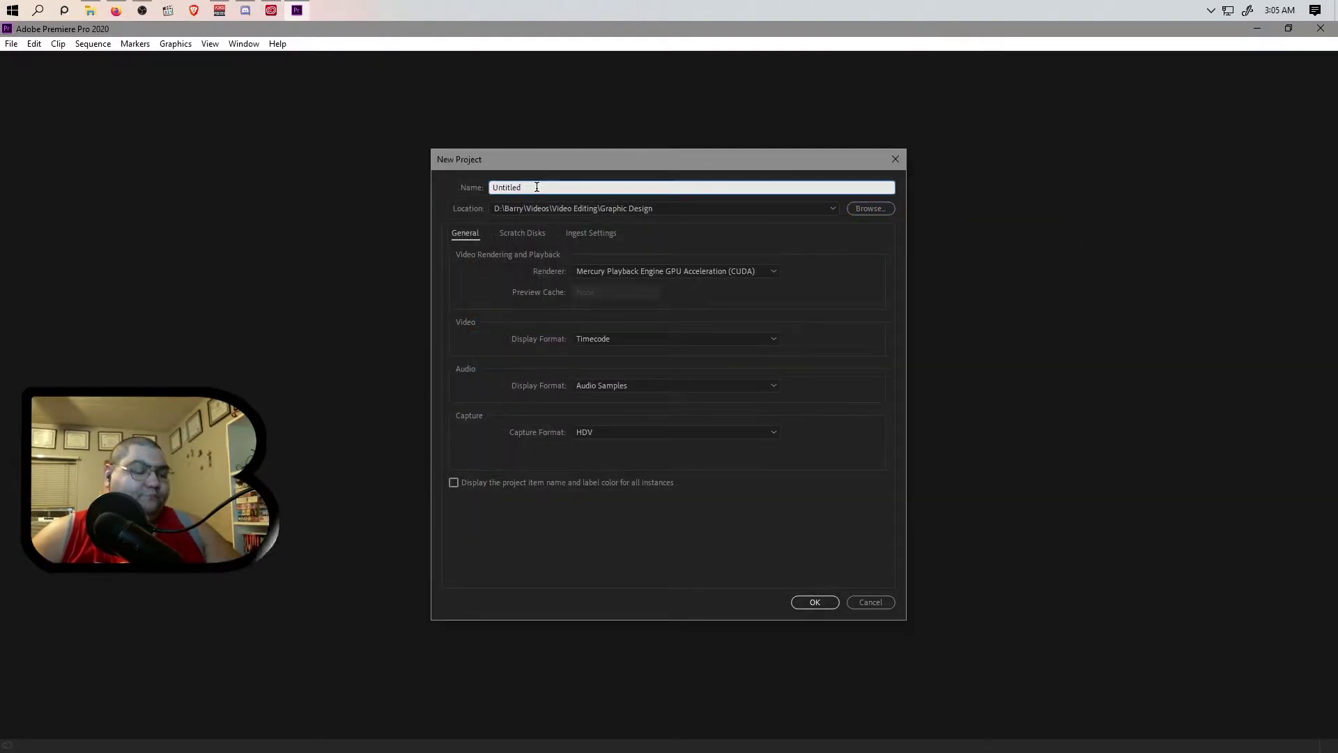
pyautogui.press('BackSpace')
pyautogui.press('BackSpace')
pyautogui.press('BackSpace')
pyautogui.press('BackSpace')
pyautogui.press('BackSpace')
pyautogui.press('BackSpace')
pyautogui.press('BackSpace')
pyautogui.press('BackSpace')
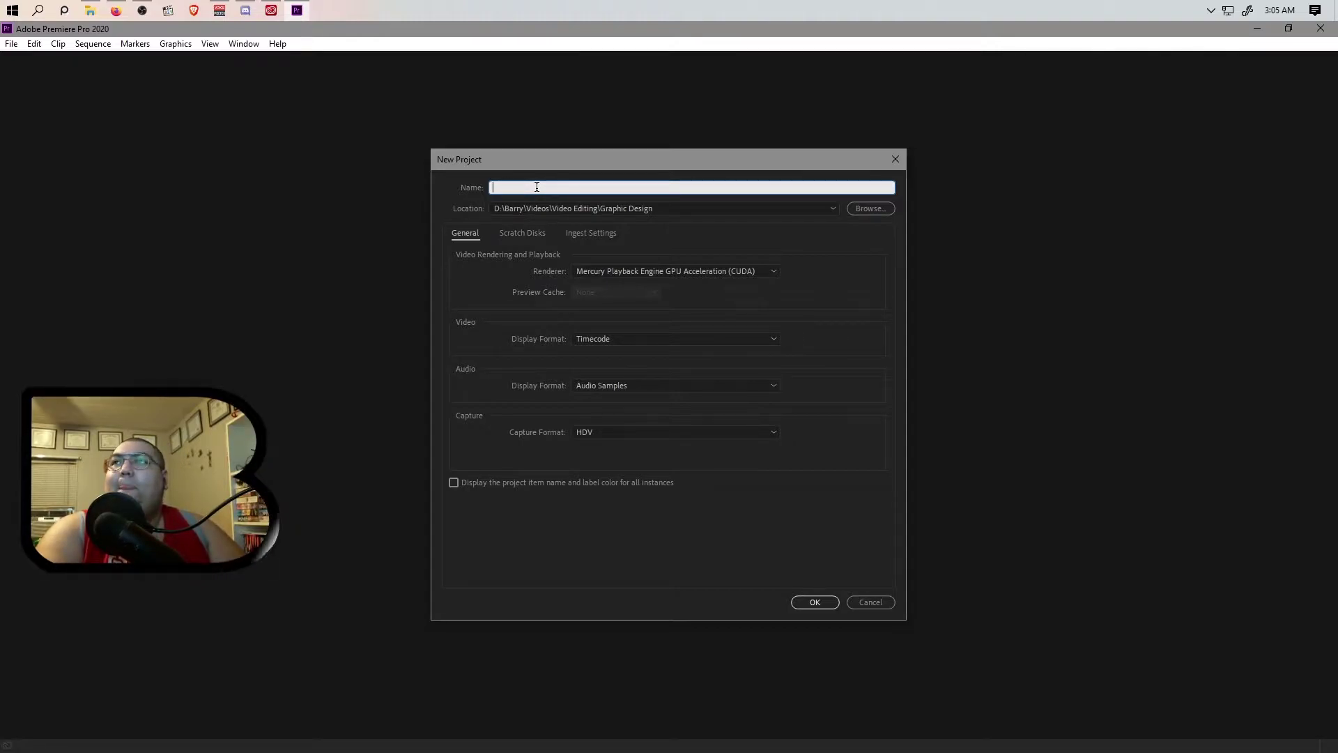
pyautogui.write('Going Deep Into Thumbnail Creation Process-v1')
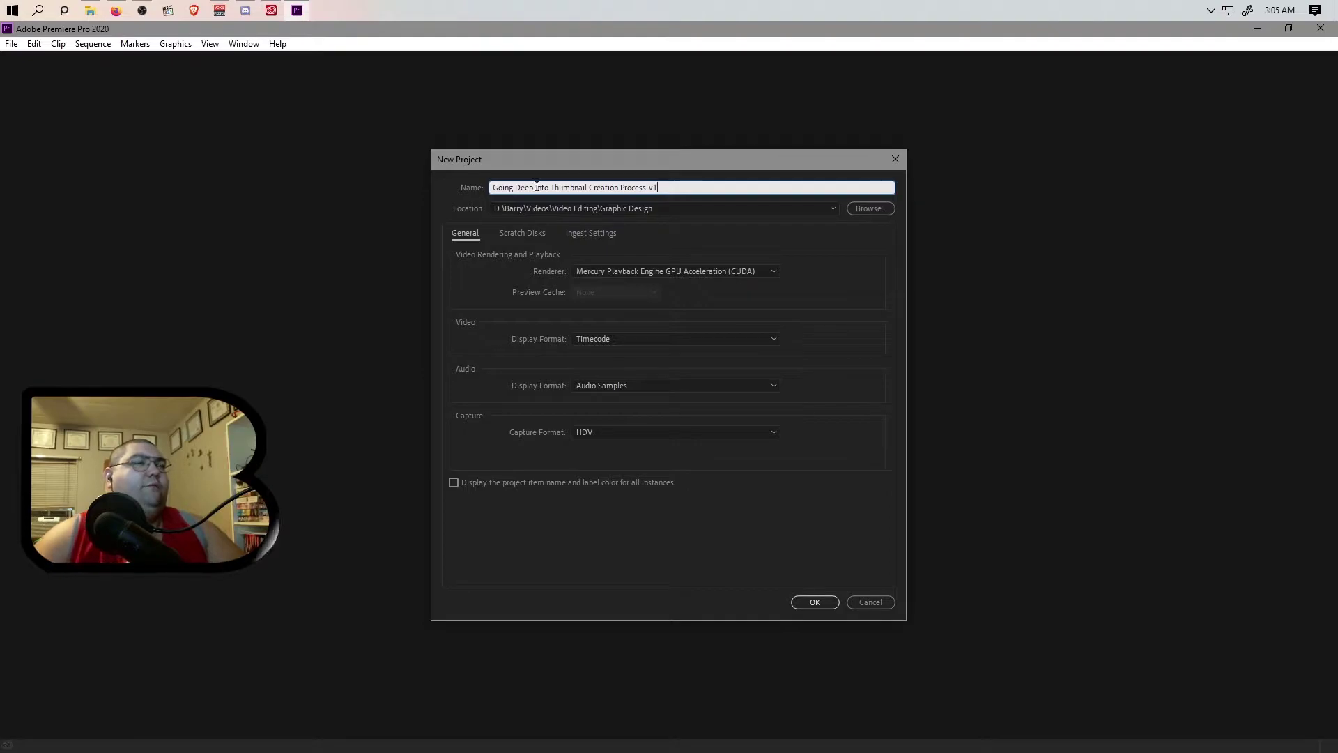
pyautogui.click(811, 601)
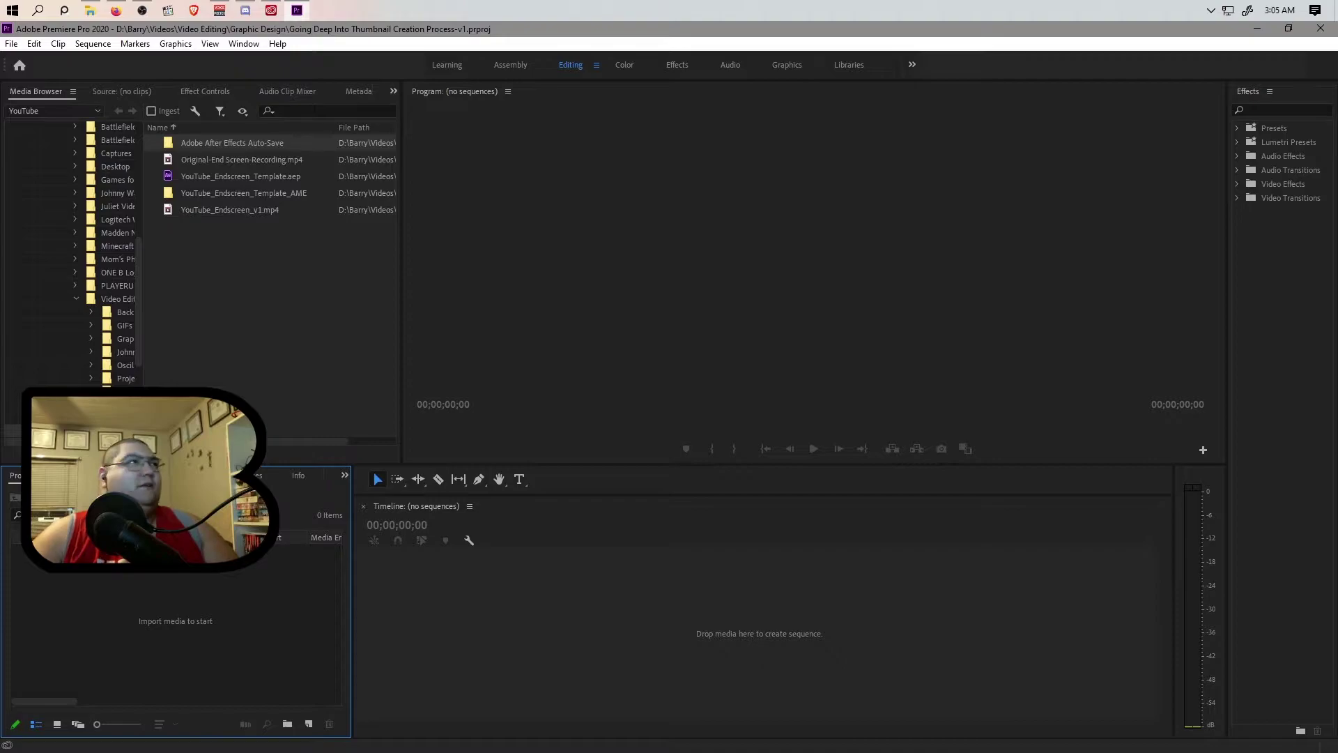
pyautogui.click(123, 299)
pyautogui.scroll(4, 99, 278)
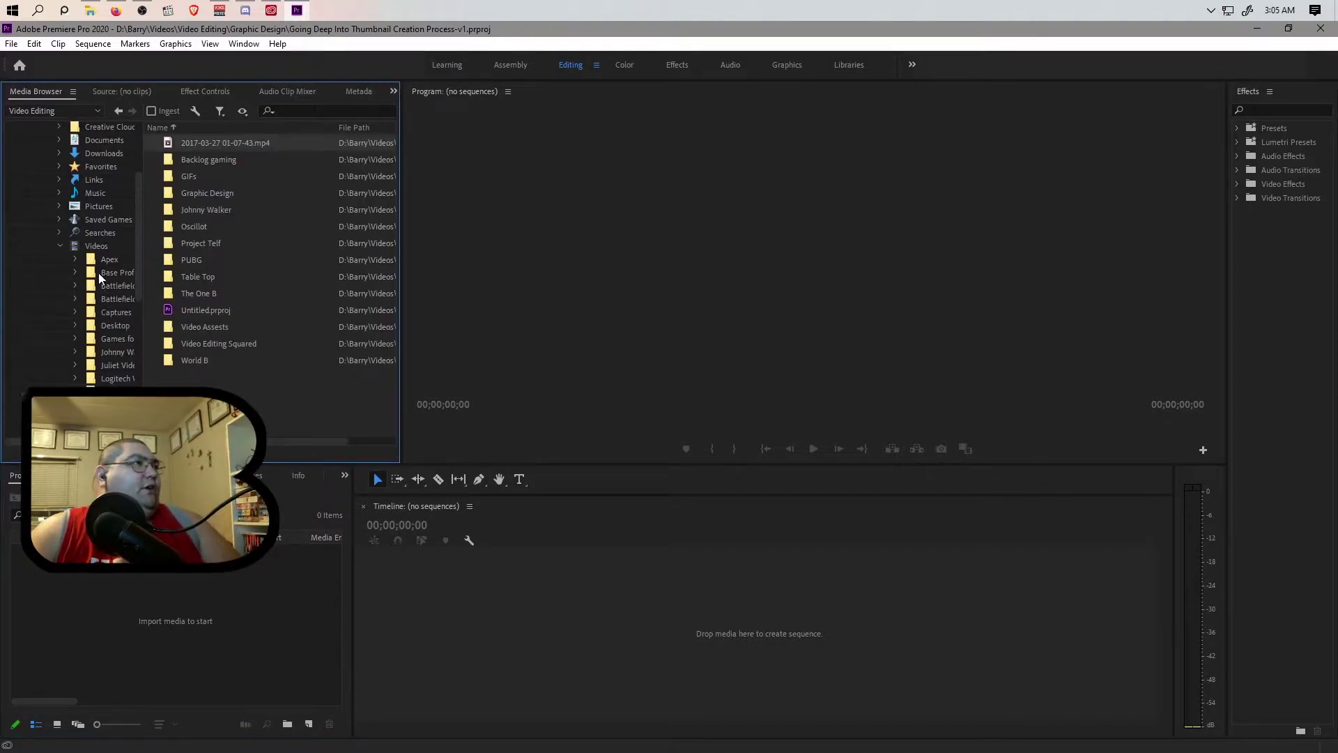
pyautogui.click(102, 244)
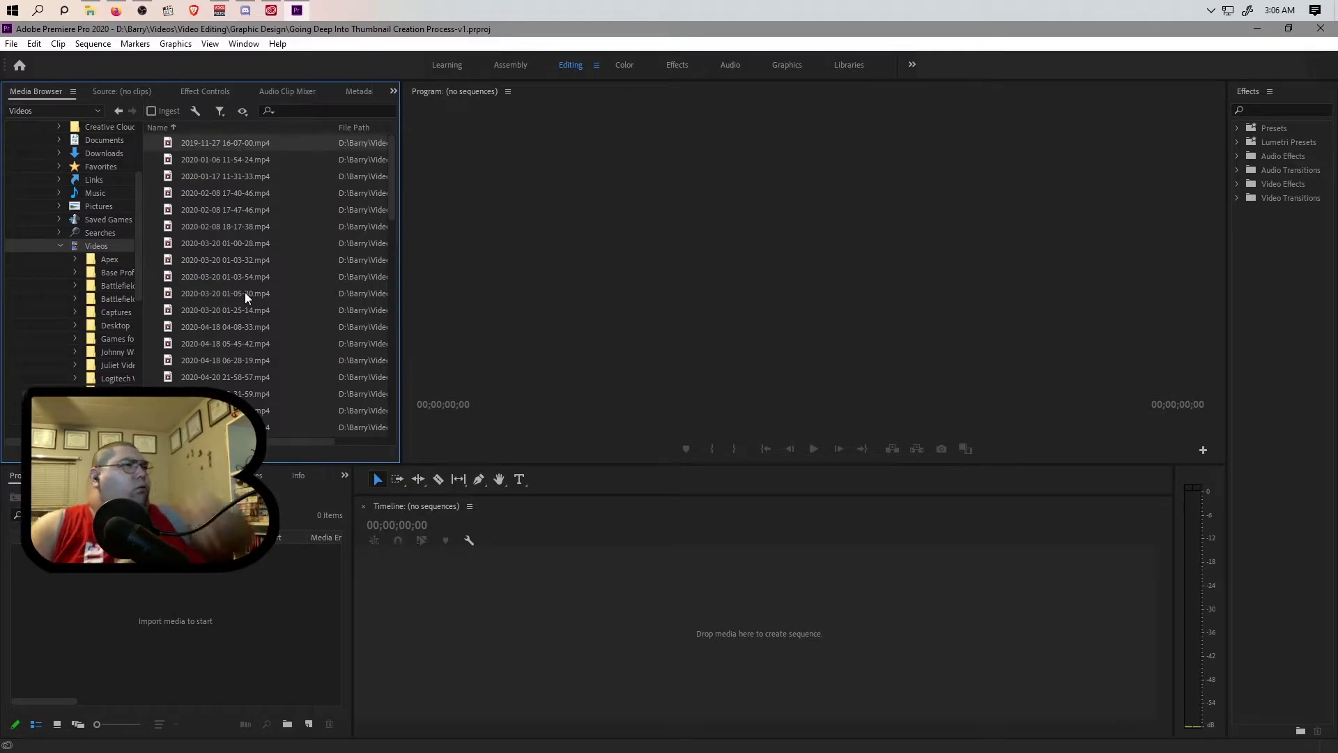
pyautogui.click(91, 12)
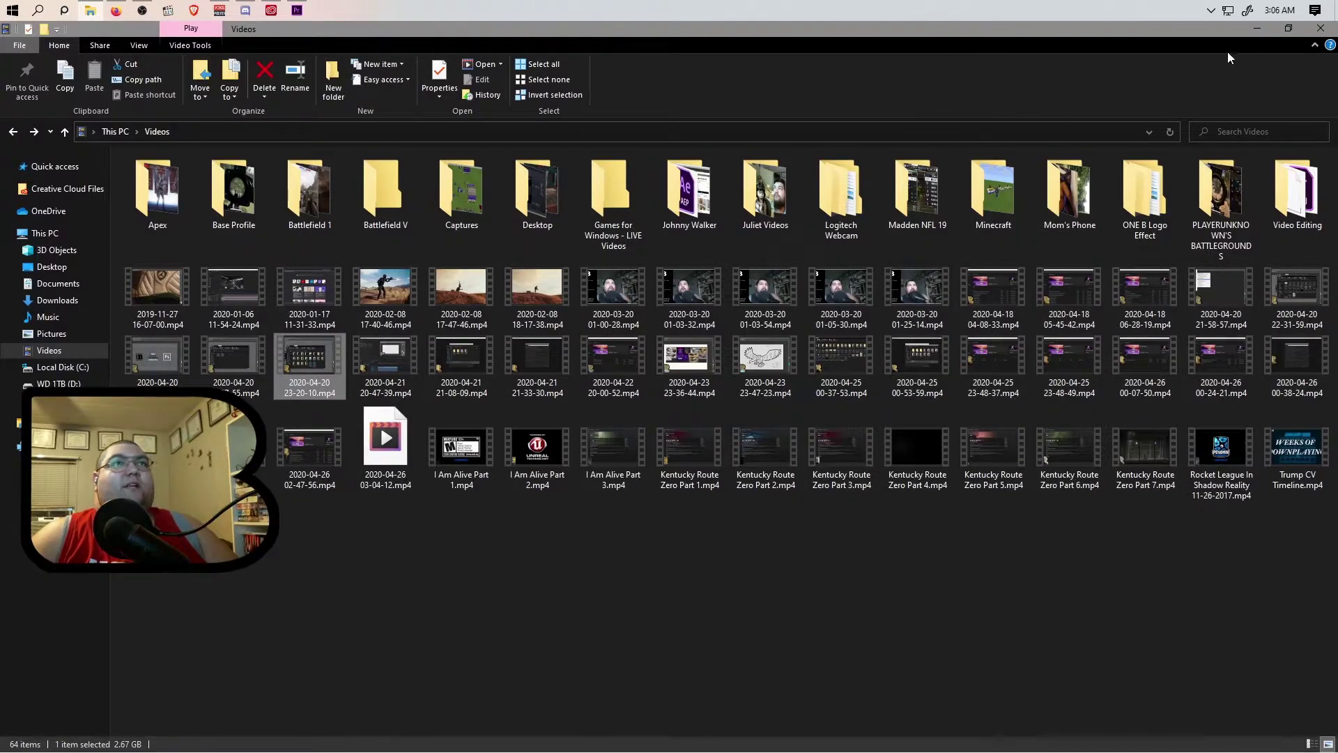
pyautogui.click(1256, 29)
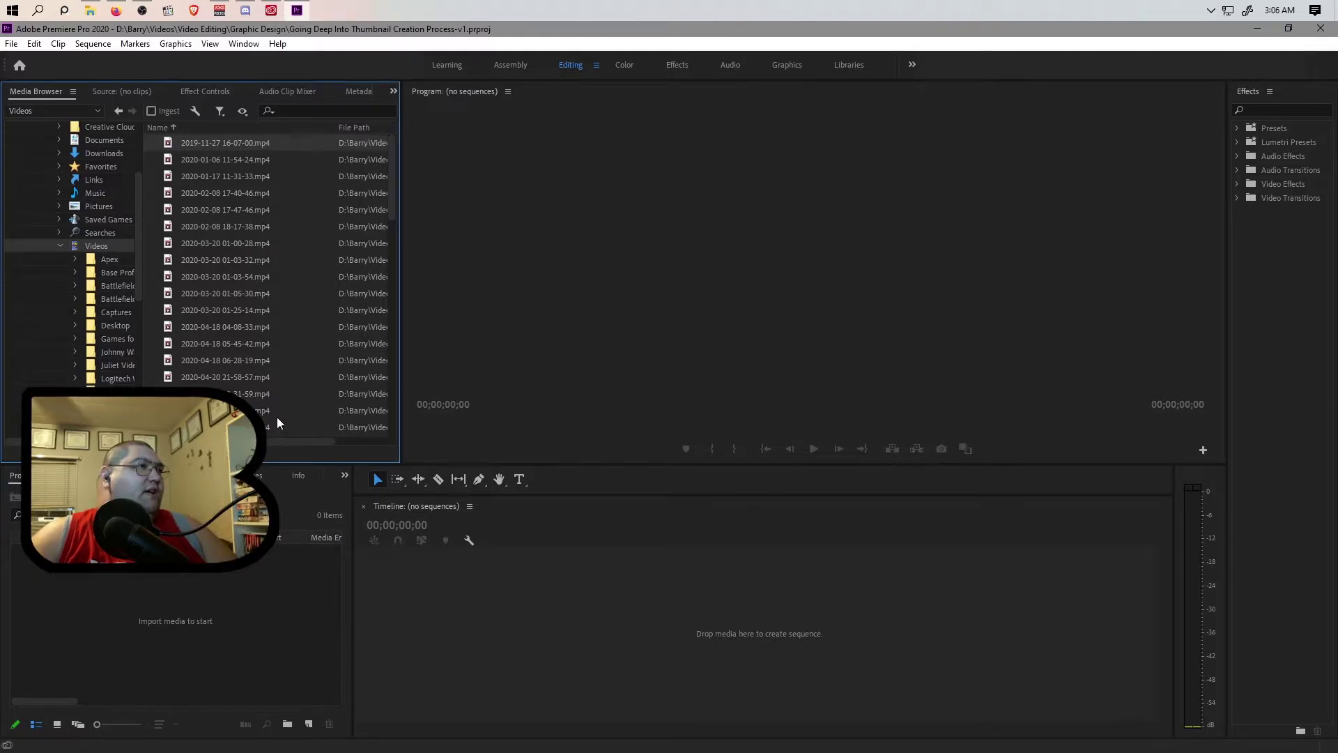
pyautogui.scroll(-1, 269, 412)
pyautogui.scroll(-1, 272, 407)
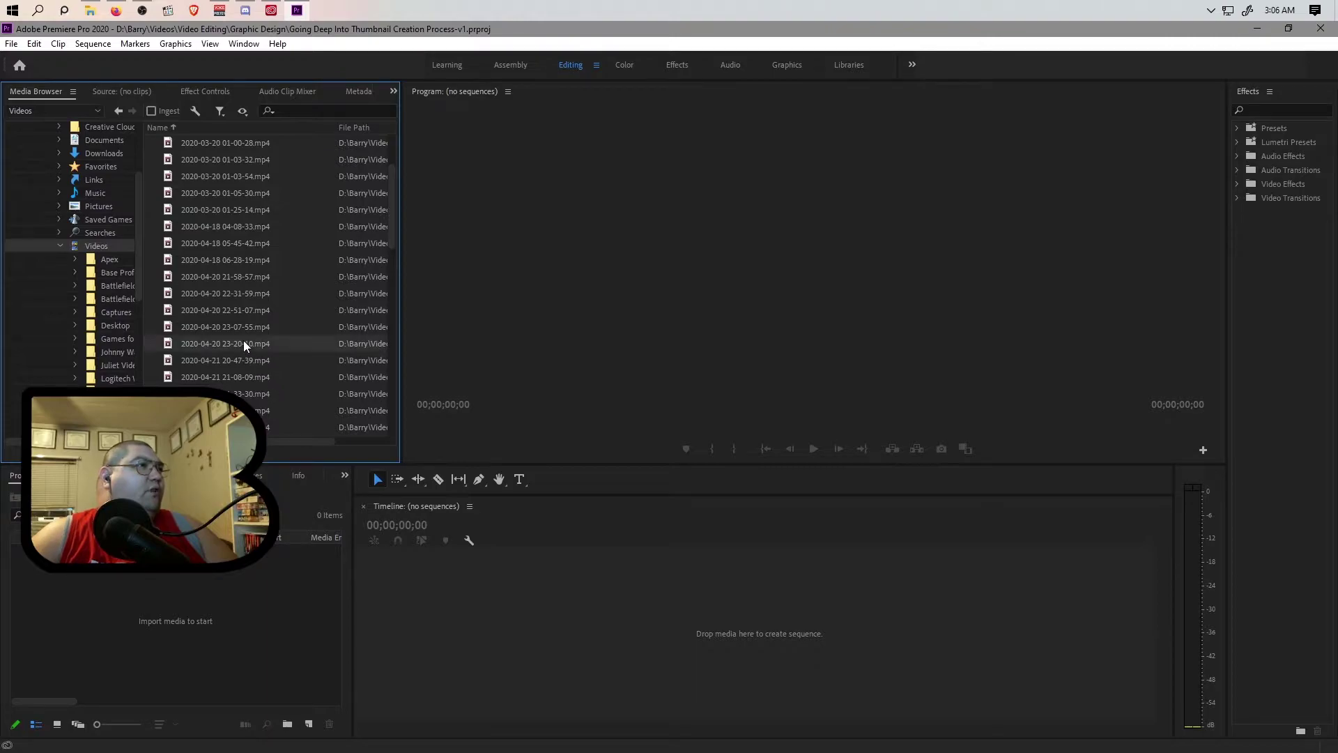
pyautogui.moveTo(263, 347); pyautogui.dragTo(240, 593)
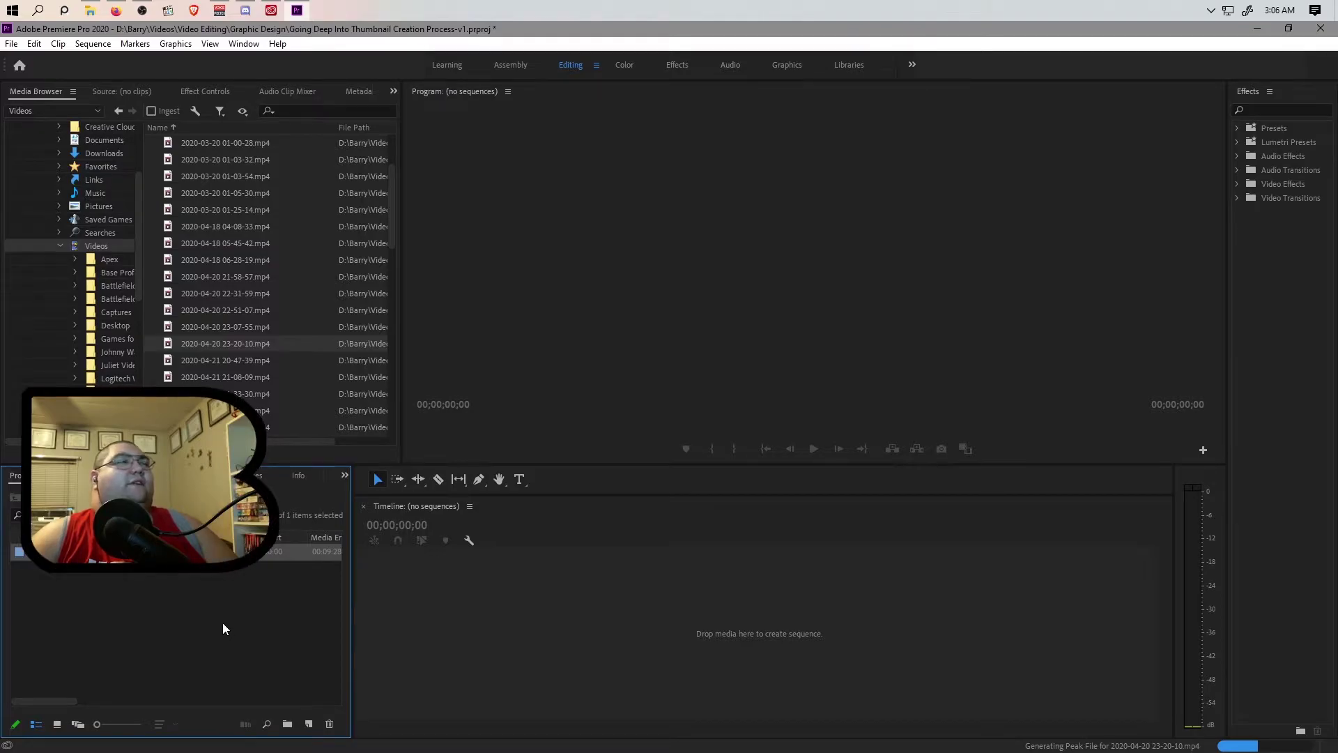
pyautogui.click(233, 628)
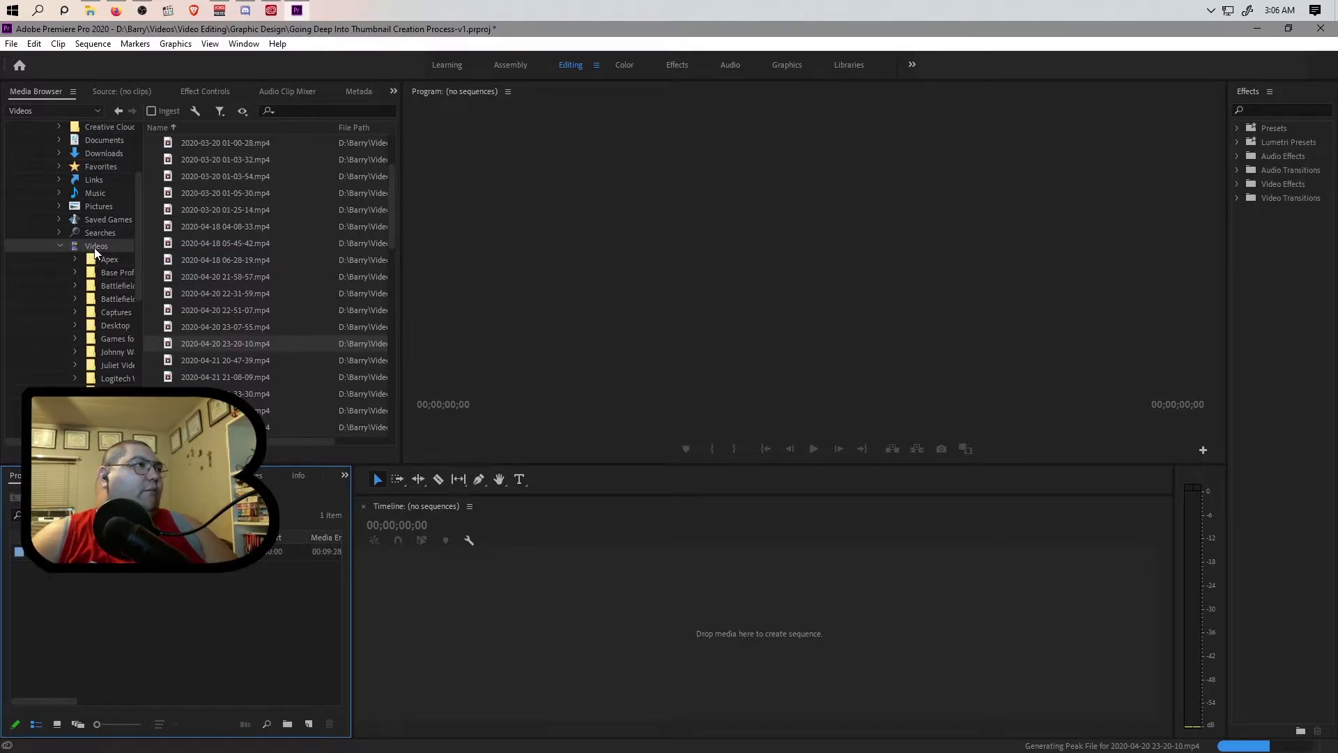
# Step: Import YouTube_Endscreen_v1.mp4 from the YouTube folder inside Video Editing\The One B into the project
pyautogui.scroll(-3, 113, 321)
pyautogui.click(114, 338)
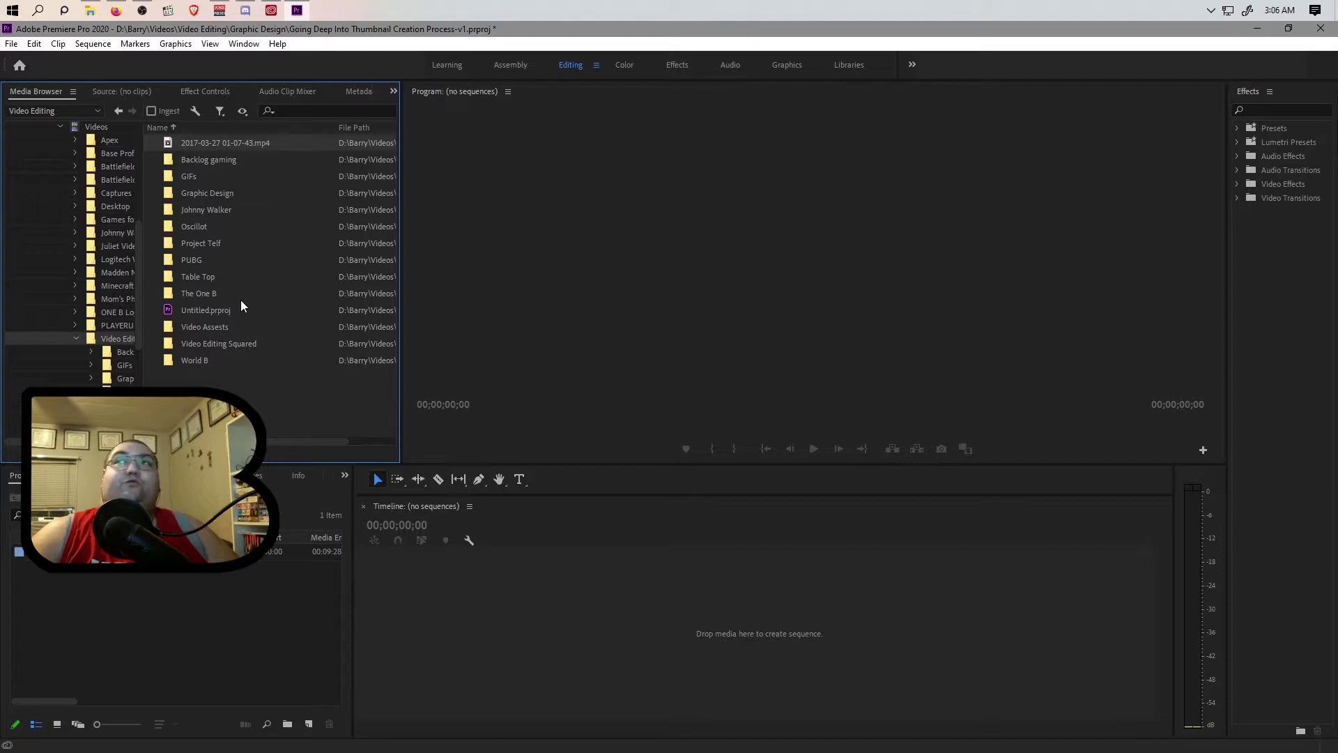
pyautogui.doubleClick(213, 293)
pyautogui.doubleClick(202, 142)
pyautogui.moveTo(225, 211); pyautogui.dragTo(212, 609)
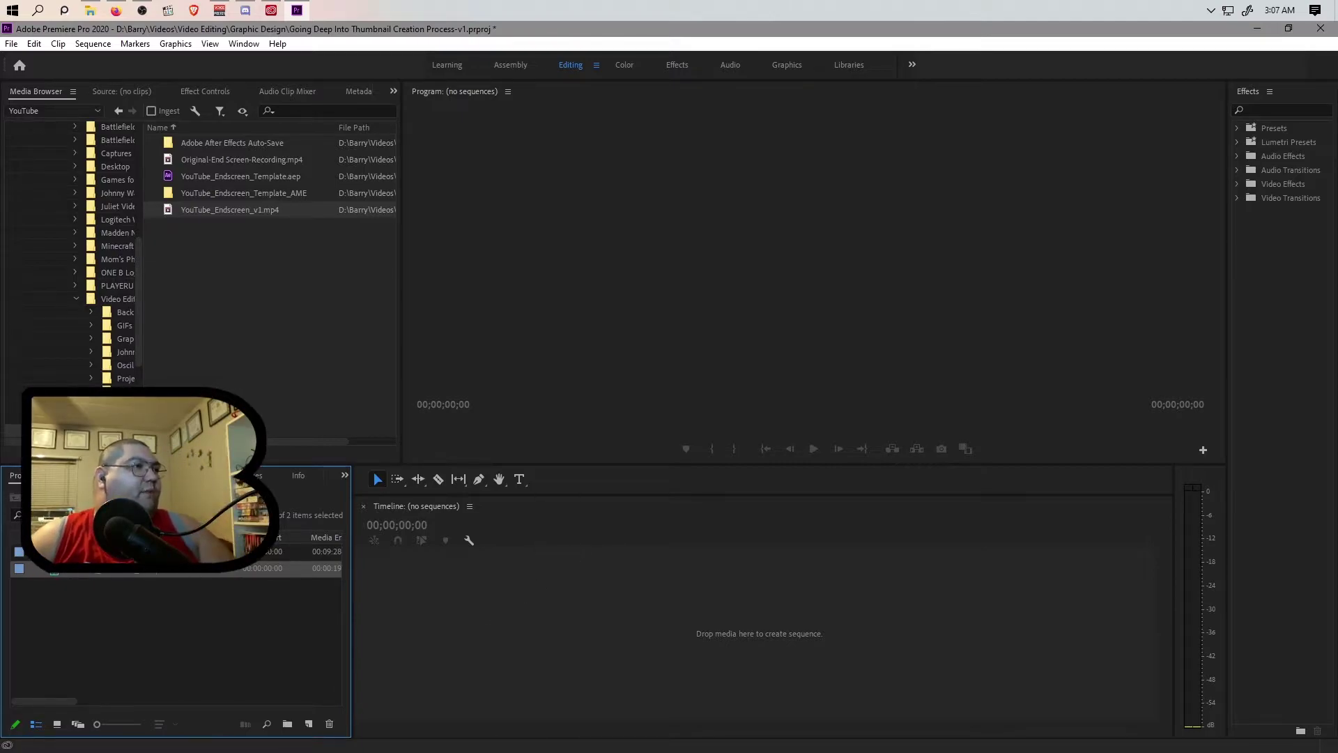
pyautogui.click(307, 551)
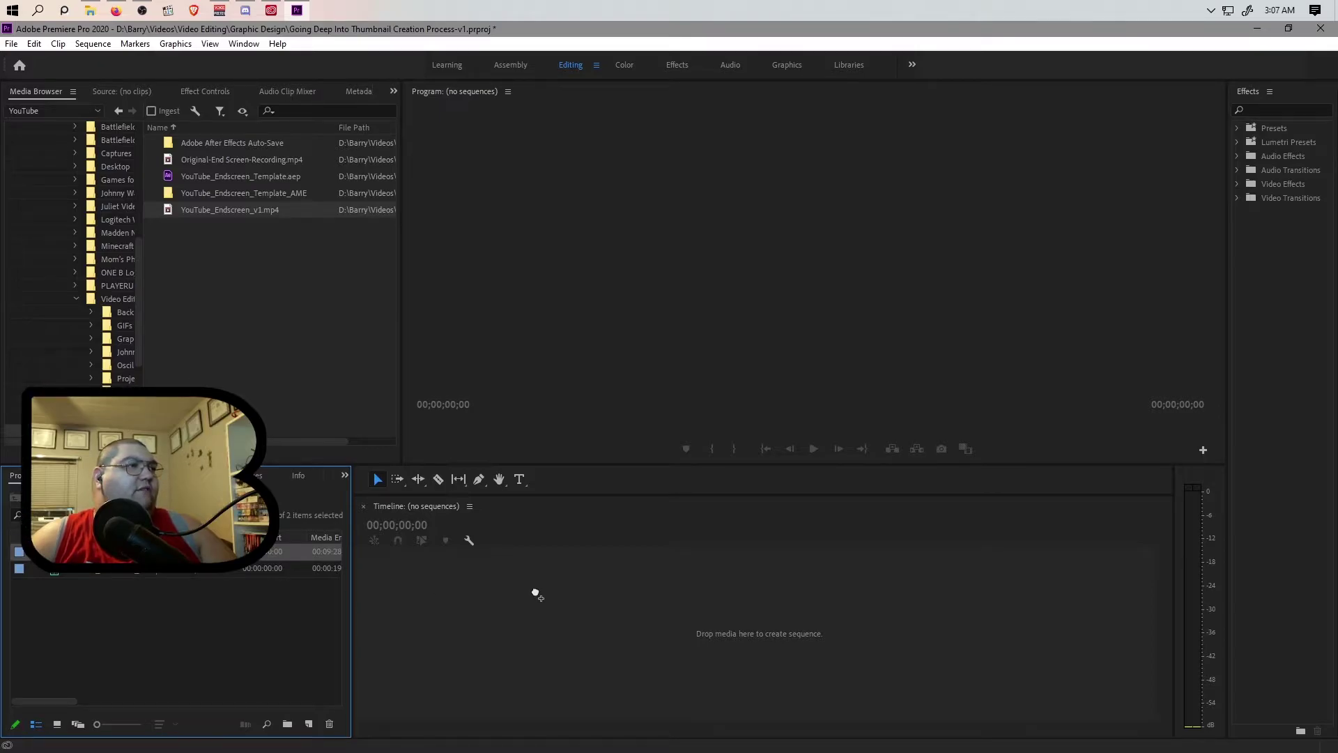
pyautogui.moveTo(536, 593); pyautogui.dragTo(536, 593)
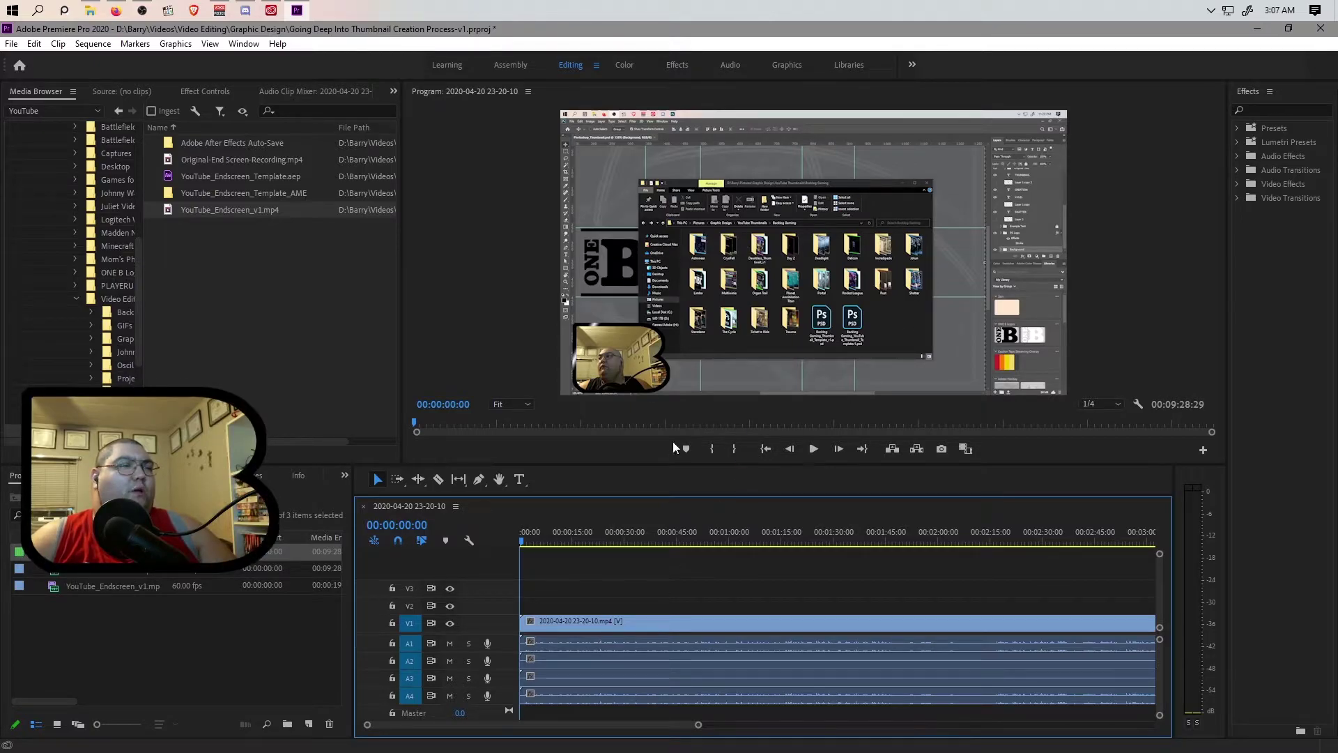
pyautogui.click(566, 673)
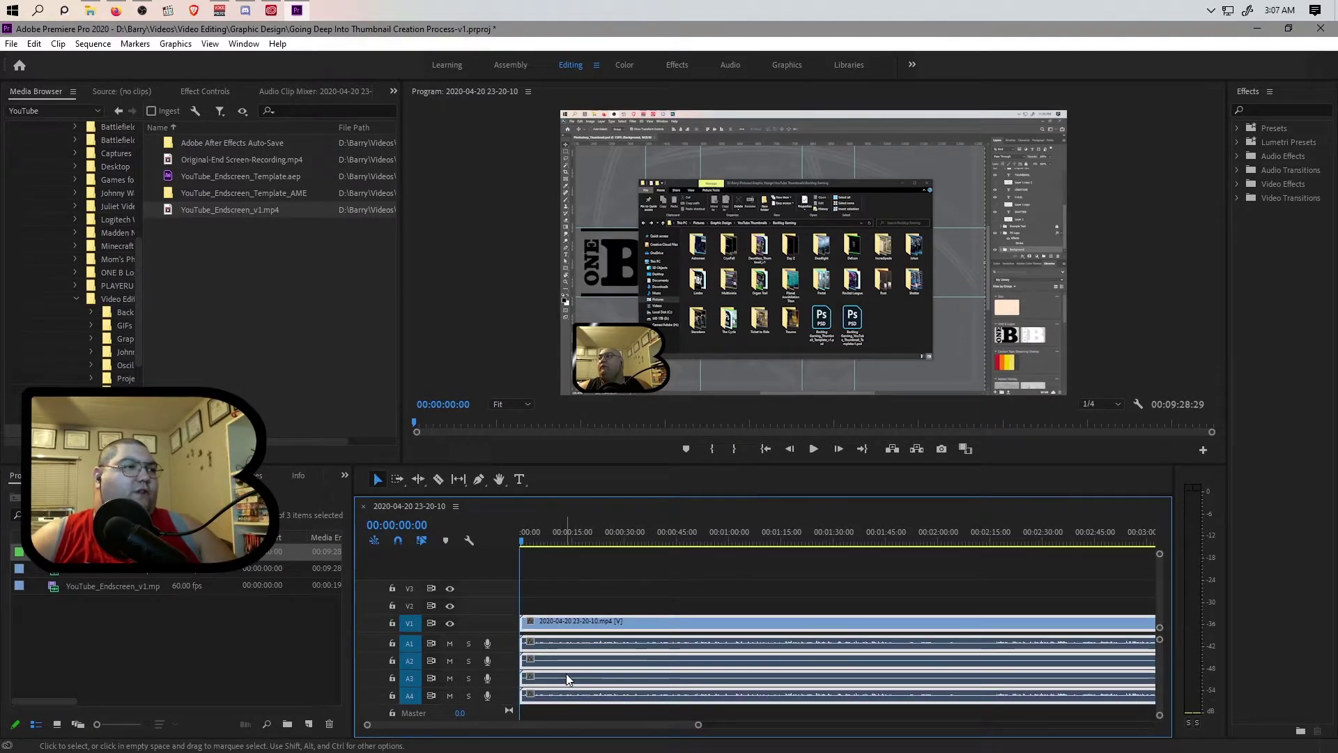
pyautogui.rightClick(566, 674)
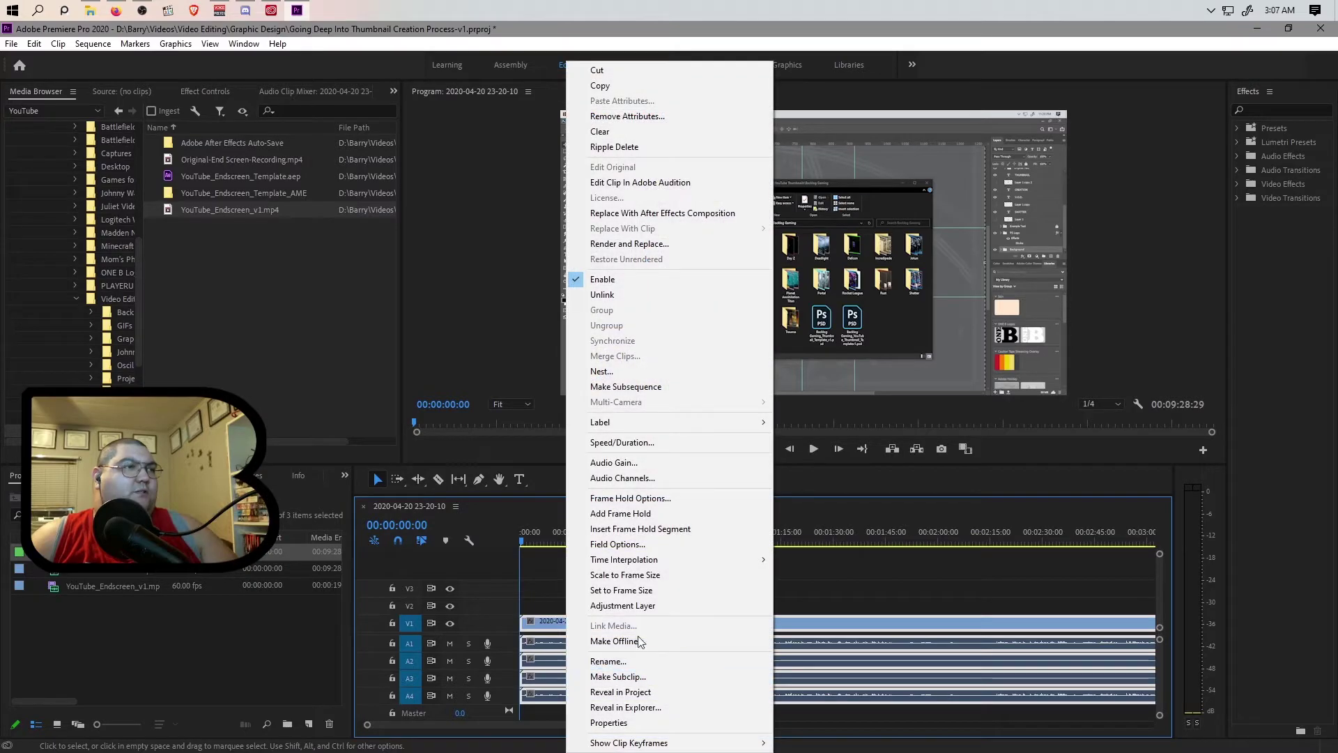
pyautogui.click(628, 294)
# Step: Delete the recording's audio clips from tracks A1, A2 and A3, keeping the one on A4
pyautogui.click(567, 642)
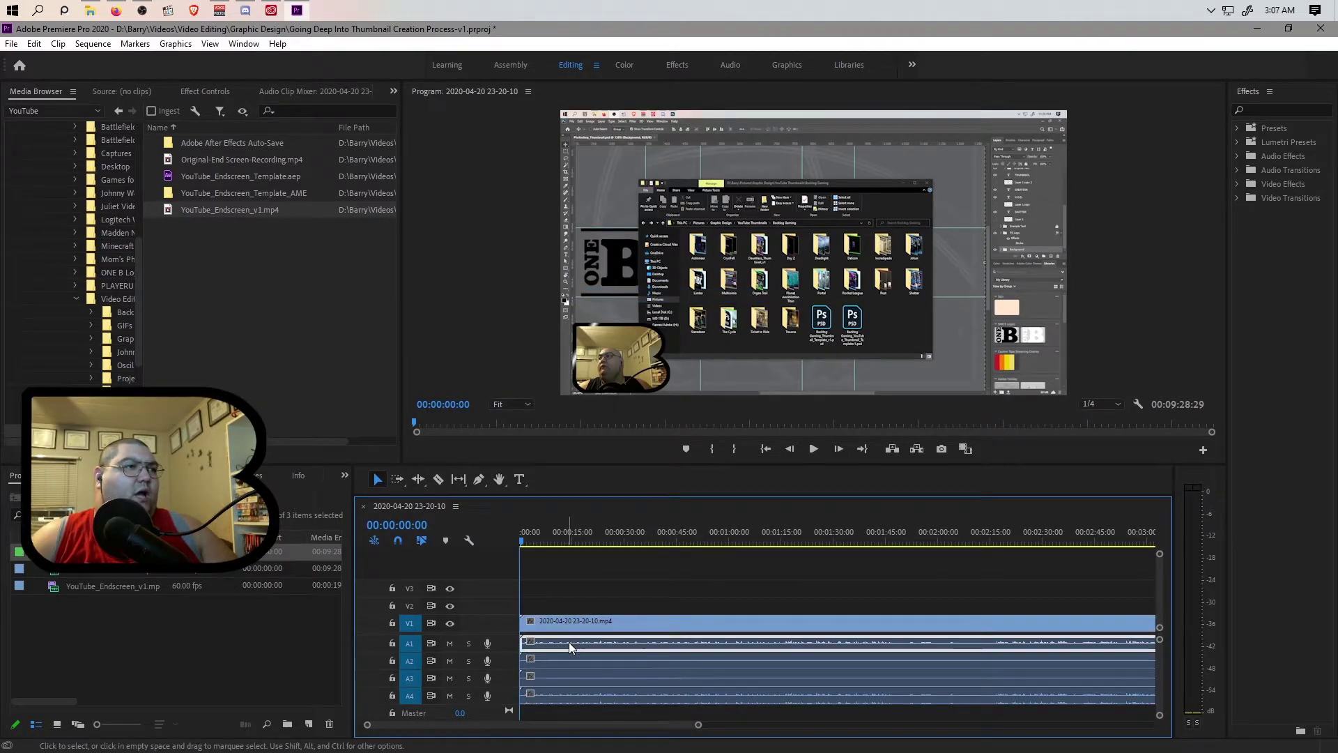
pyautogui.click(625, 662)
pyautogui.keyDown('shift'); pyautogui.click(636, 680); pyautogui.keyUp('shift')
pyautogui.keyDown('shift'); pyautogui.click(635, 697); pyautogui.keyUp('shift')
pyautogui.click(646, 642)
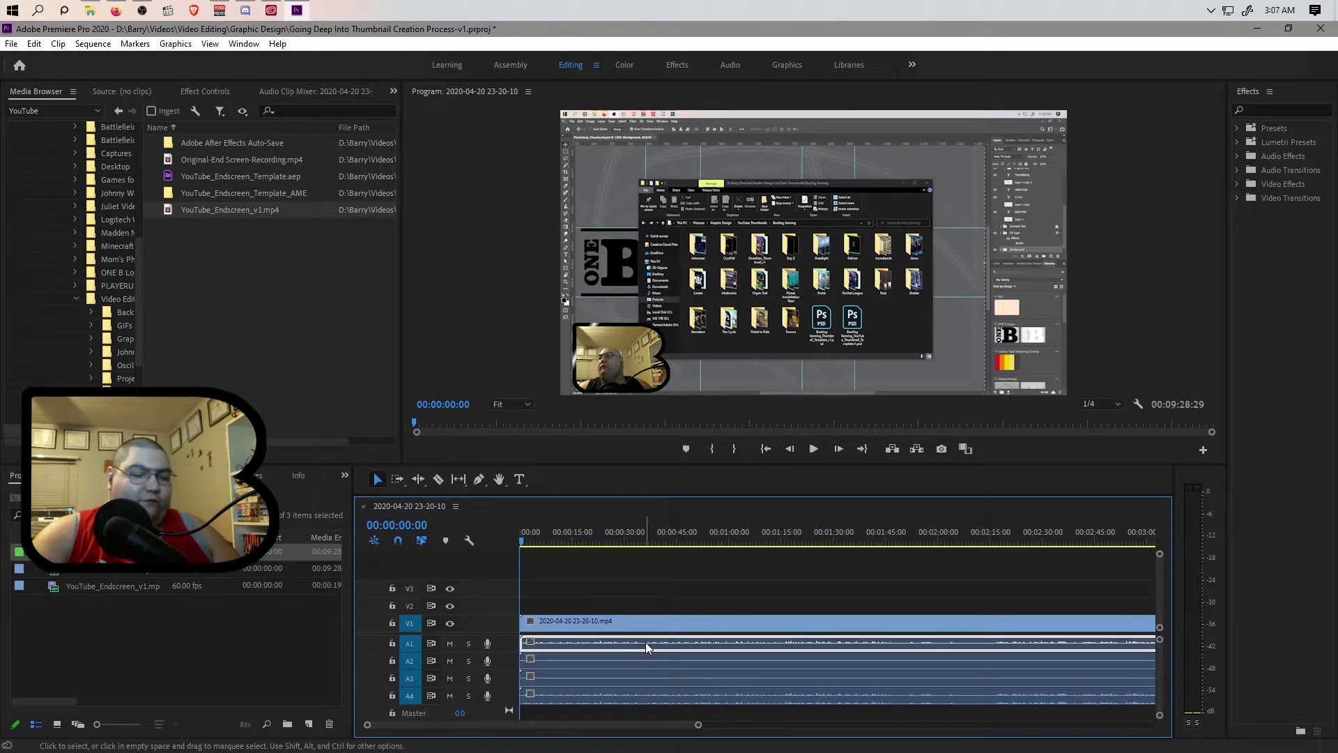
pyautogui.press('Delete')
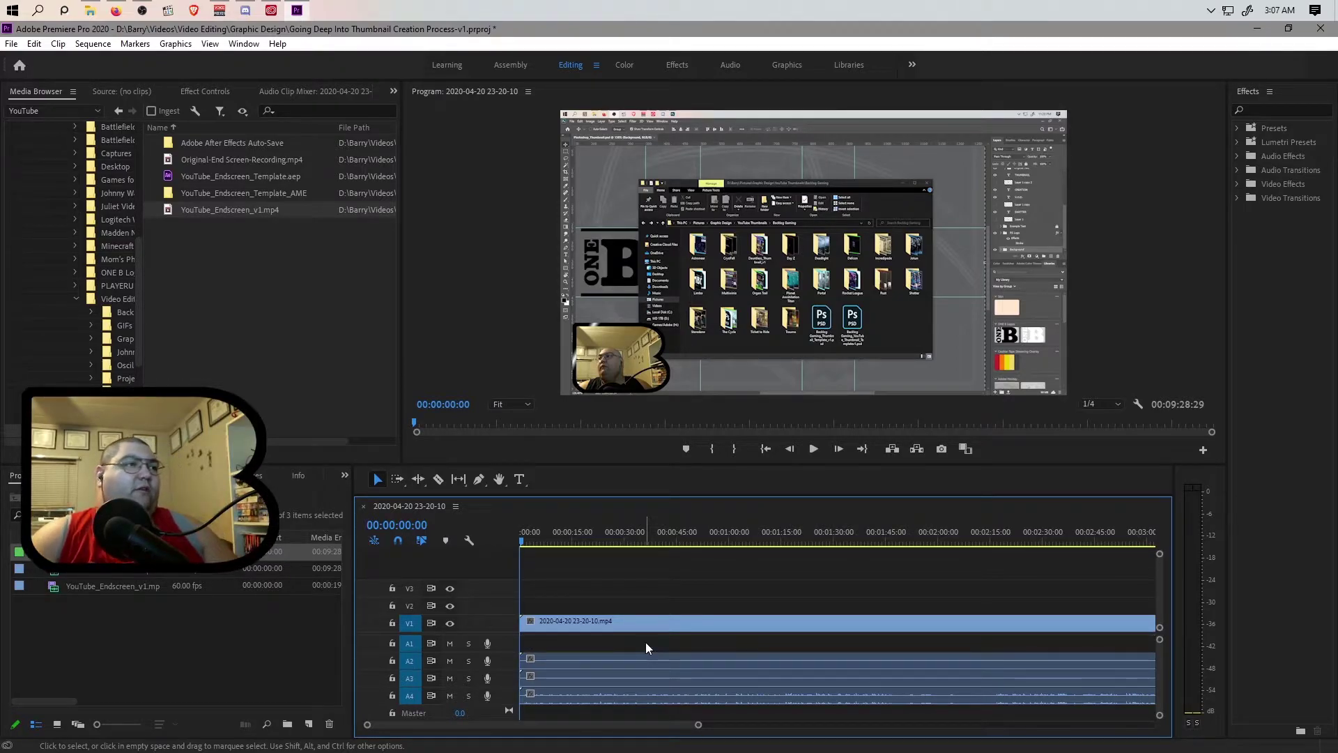
pyautogui.click(620, 656)
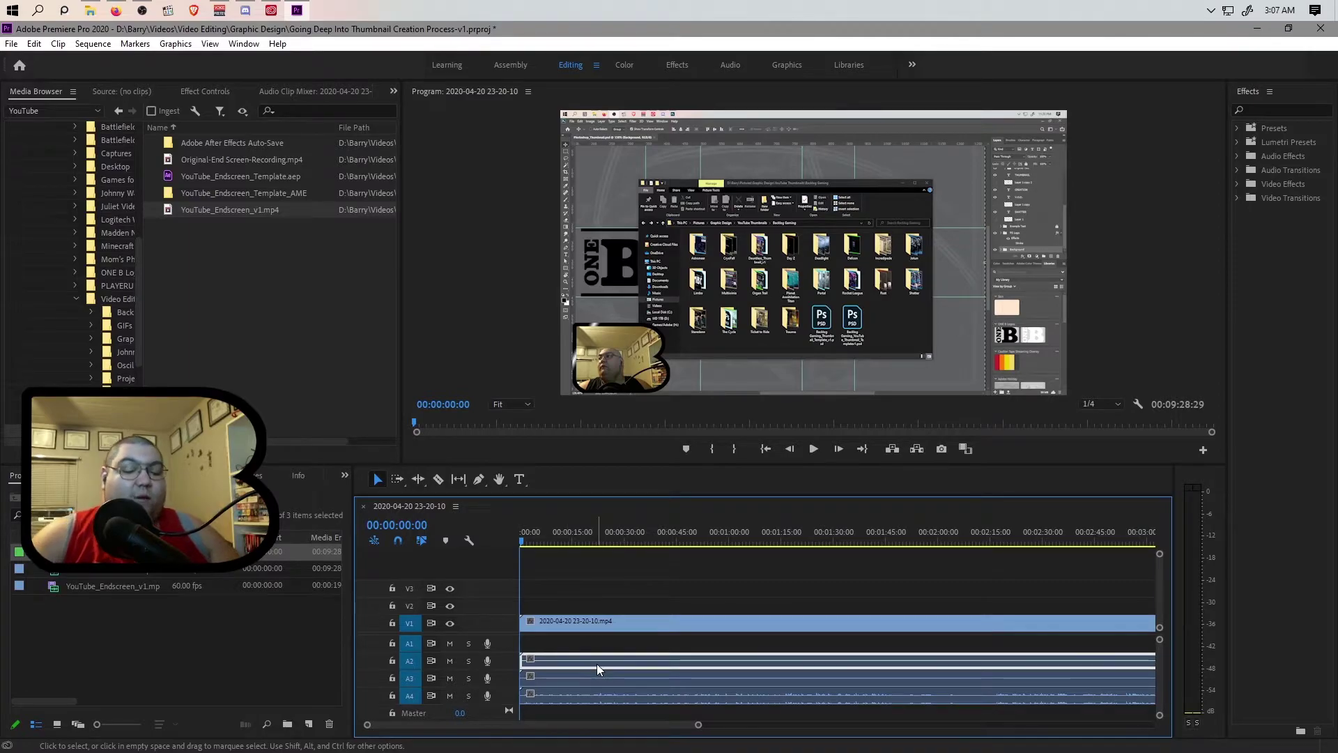
pyautogui.press('Delete')
pyautogui.click(641, 674)
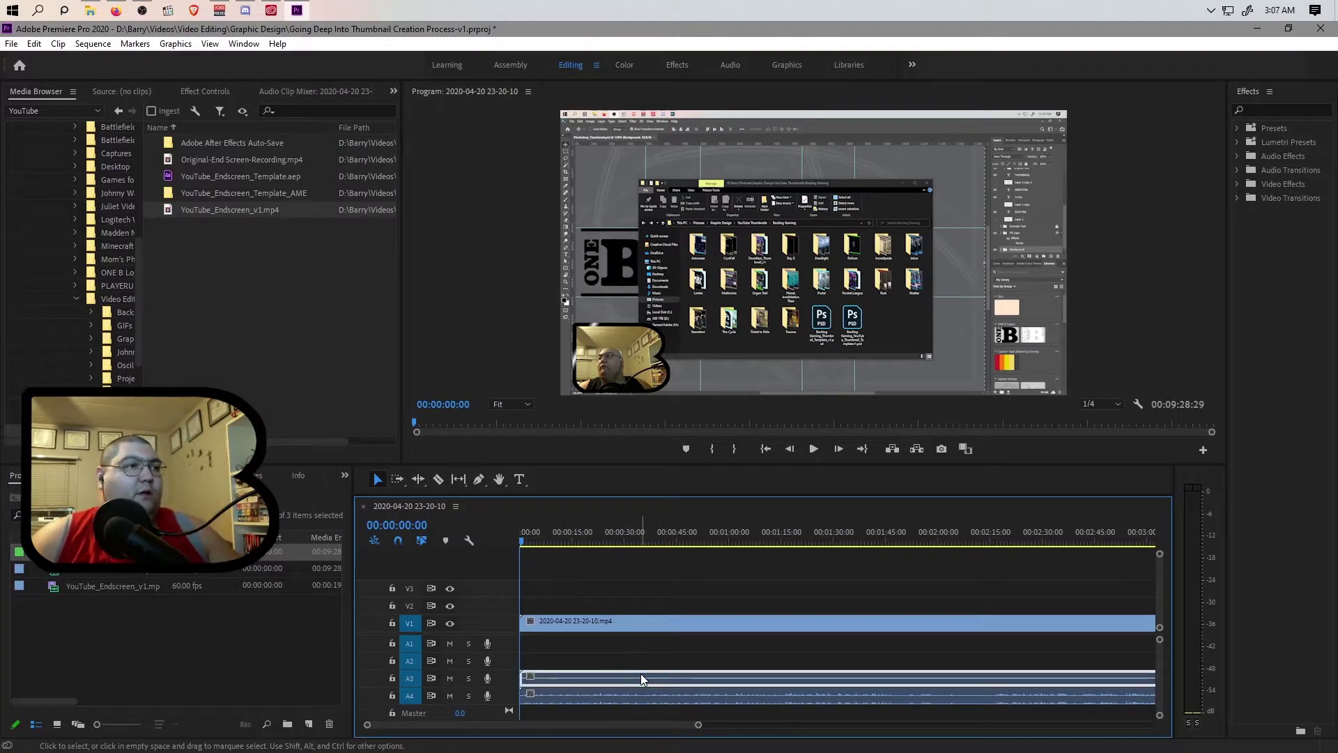
pyautogui.press('Delete')
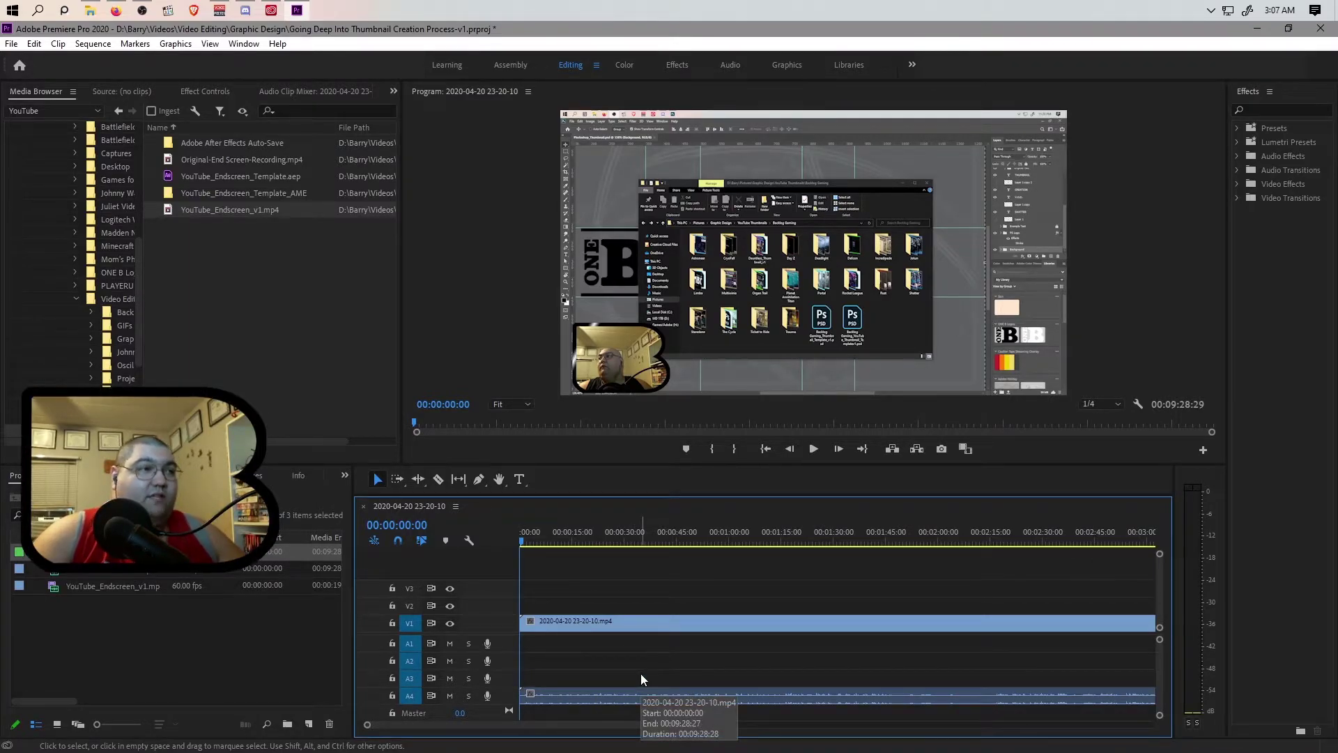
# Step: Delete all empty video tracks and all empty audio tracks from the sequence
pyautogui.rightClick(503, 608)
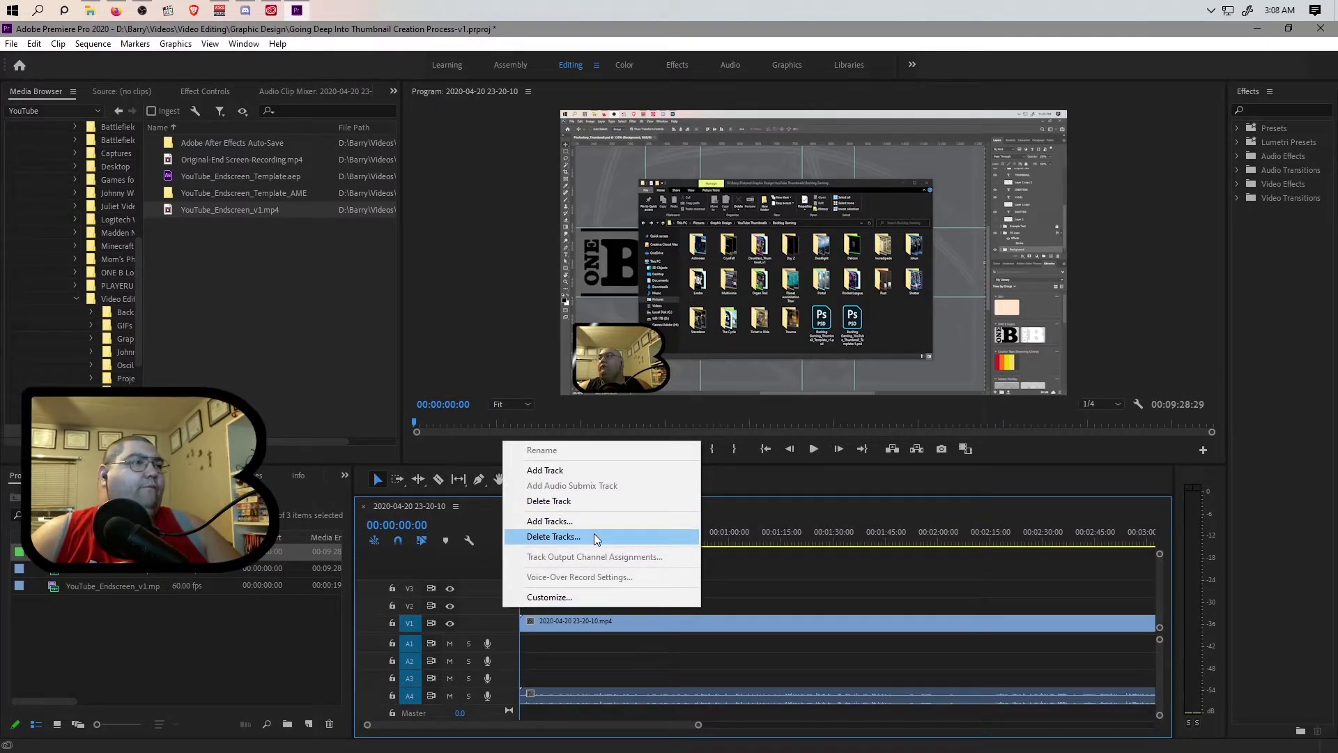
pyautogui.click(492, 598)
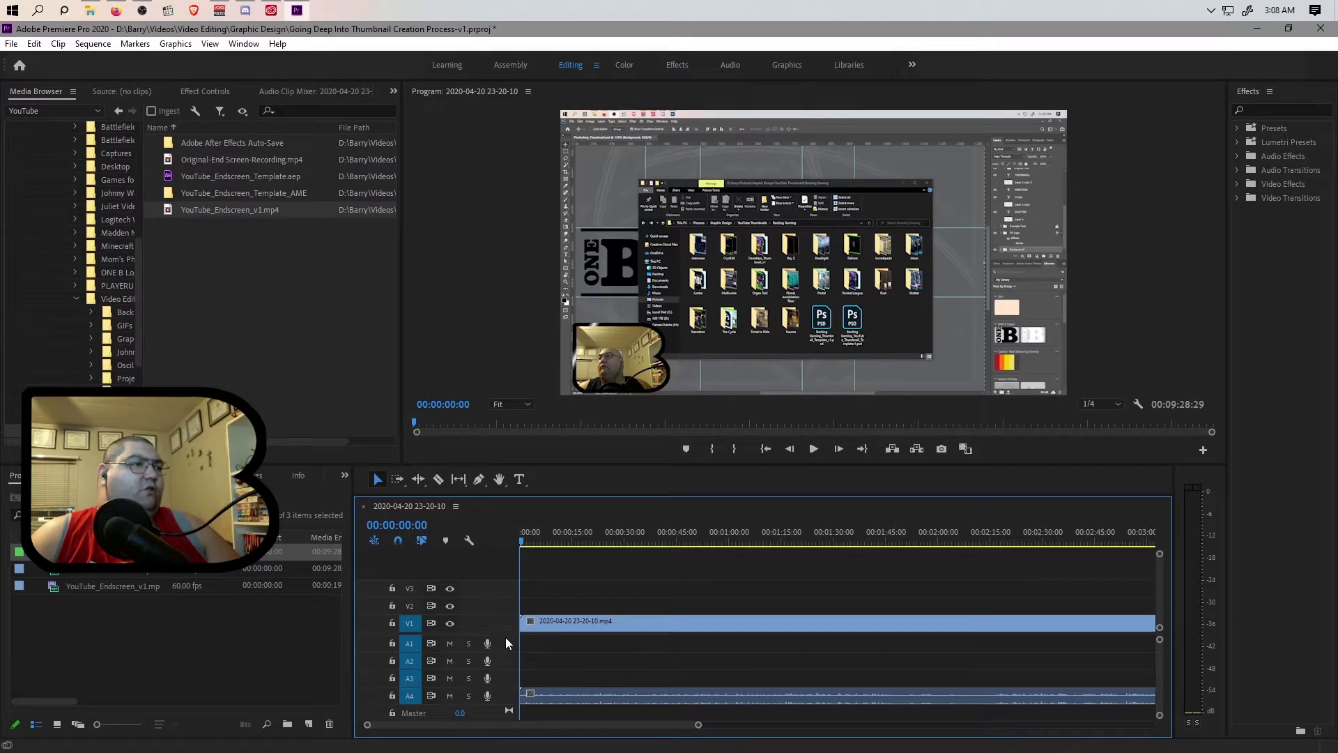
pyautogui.rightClick(507, 605)
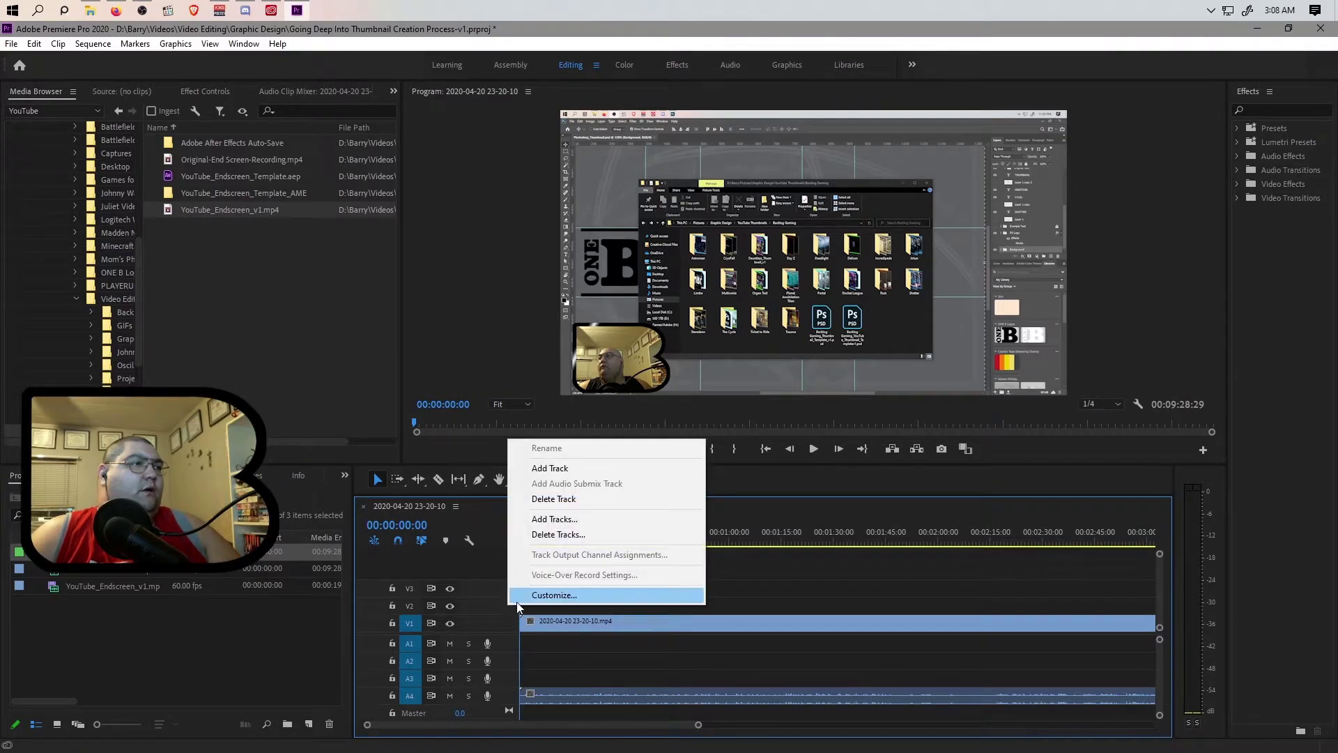
pyautogui.click(561, 535)
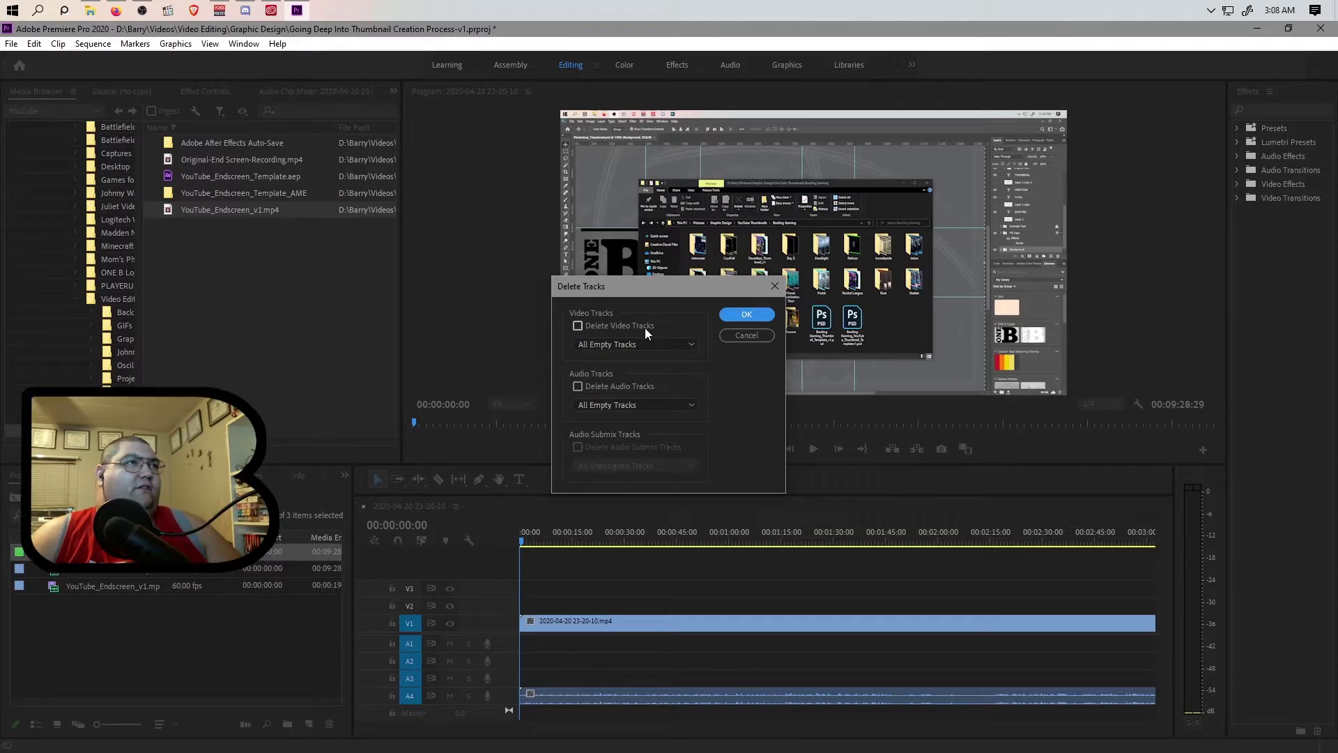
pyautogui.click(580, 327)
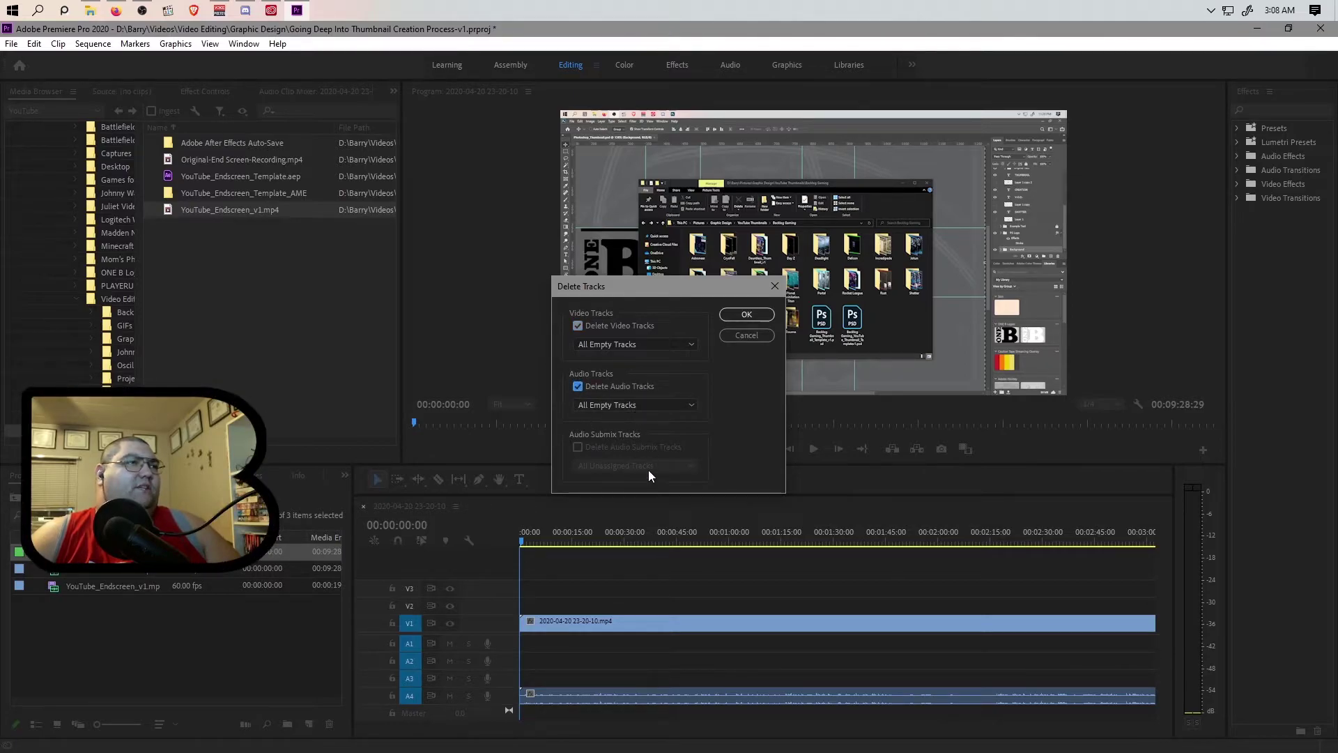
pyautogui.click(729, 315)
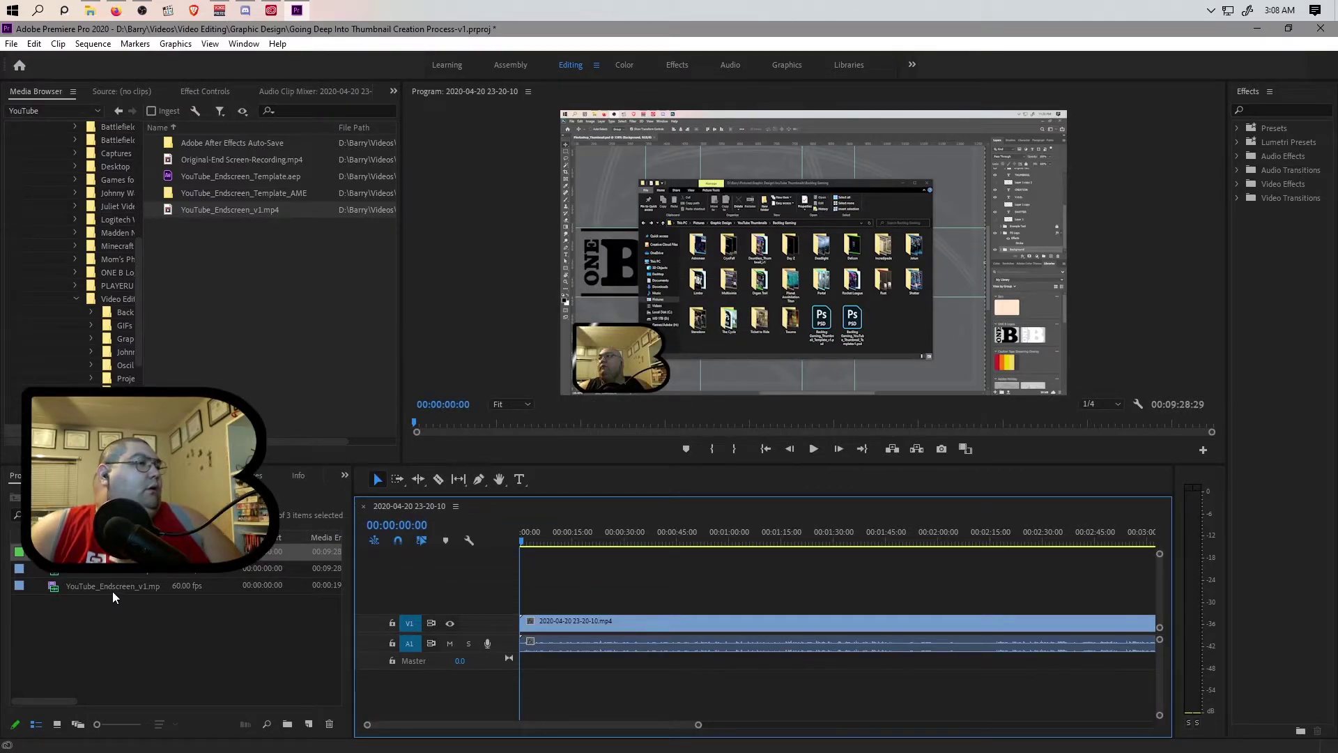
# Step: Link the recording's video clip on V1 with its audio clip on A1
pyautogui.click(570, 622)
pyautogui.keyDown('shift'); pyautogui.click(579, 641); pyautogui.keyUp('shift')
pyautogui.rightClick(580, 642)
pyautogui.click(612, 314)
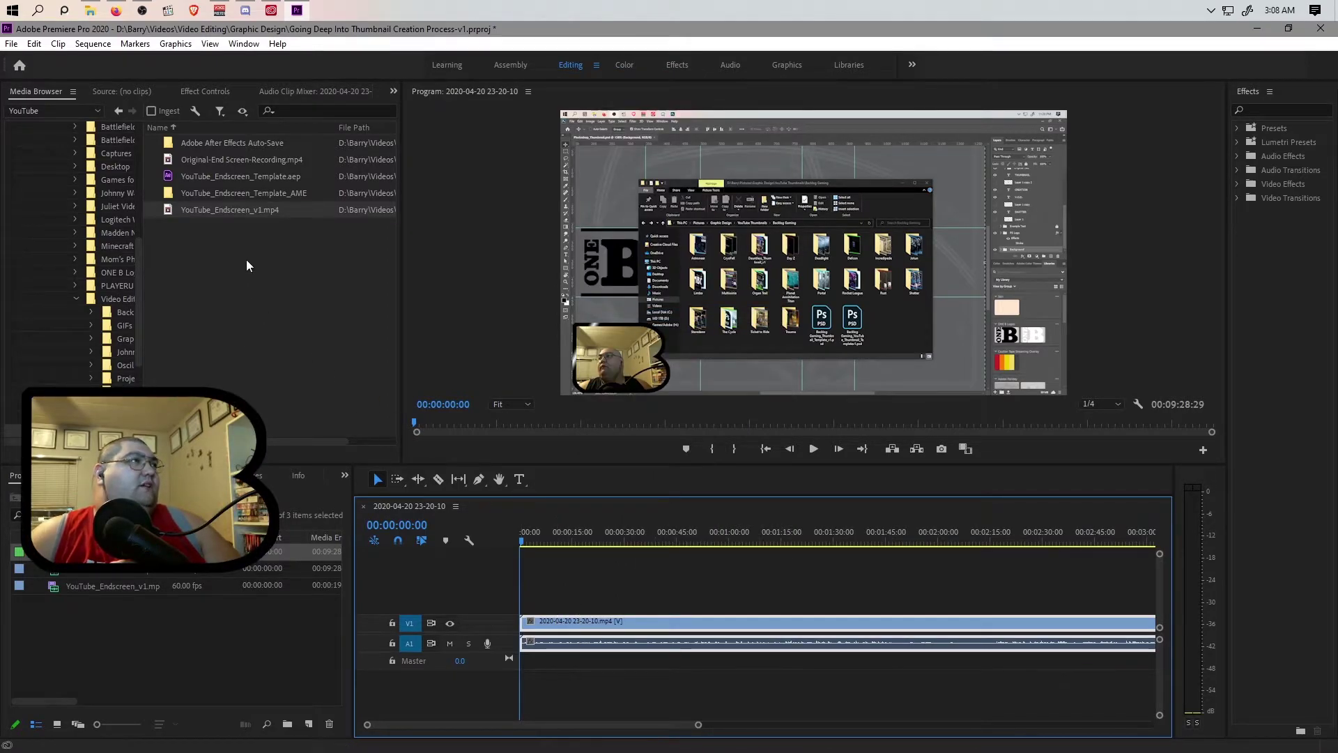
# Step: Set the recording's audio volume level to 15 dB at the start of the sequence
pyautogui.click(205, 90)
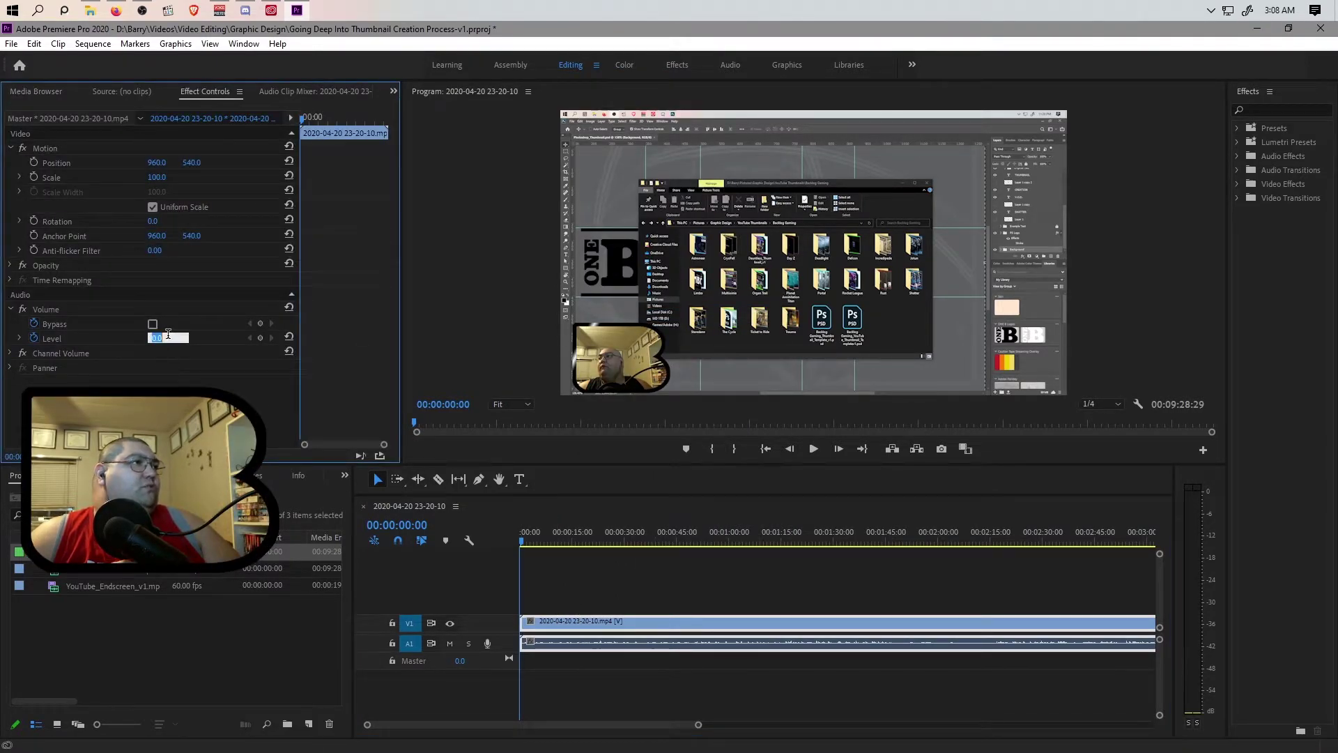
pyautogui.write('15')
pyautogui.press('Return')
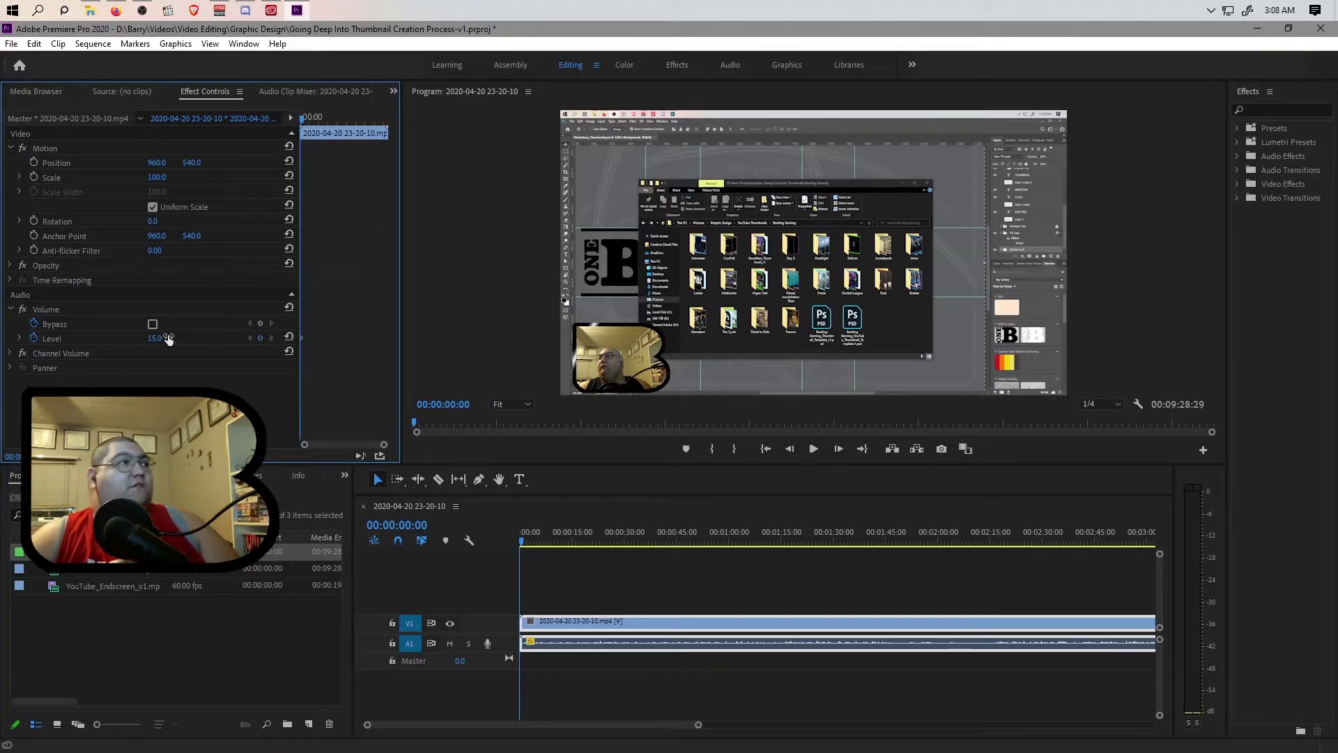
pyautogui.click(521, 542)
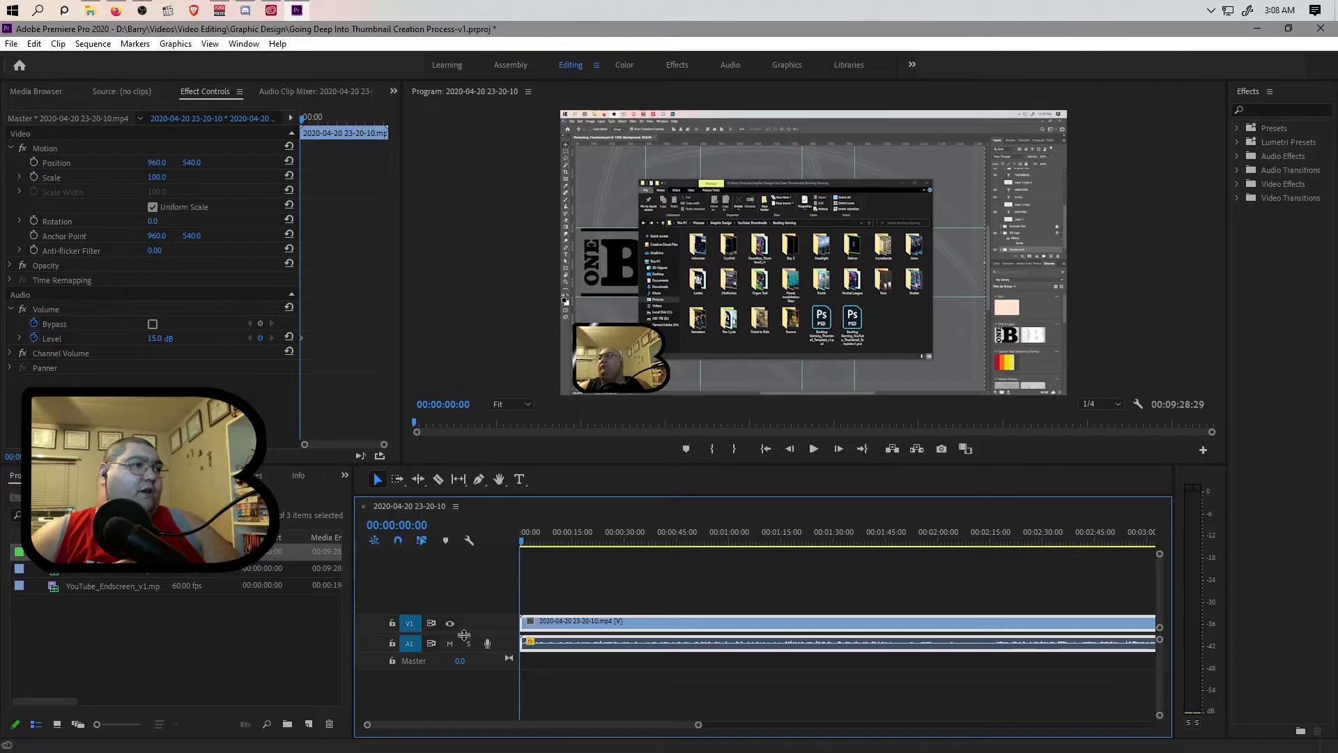
# Step: Place YouTube_Endscreen_v1.mp4 directly after the recording on V1 and A1, and set its volume level to 15 dB
pyautogui.moveTo(699, 726); pyautogui.dragTo(1020, 718)
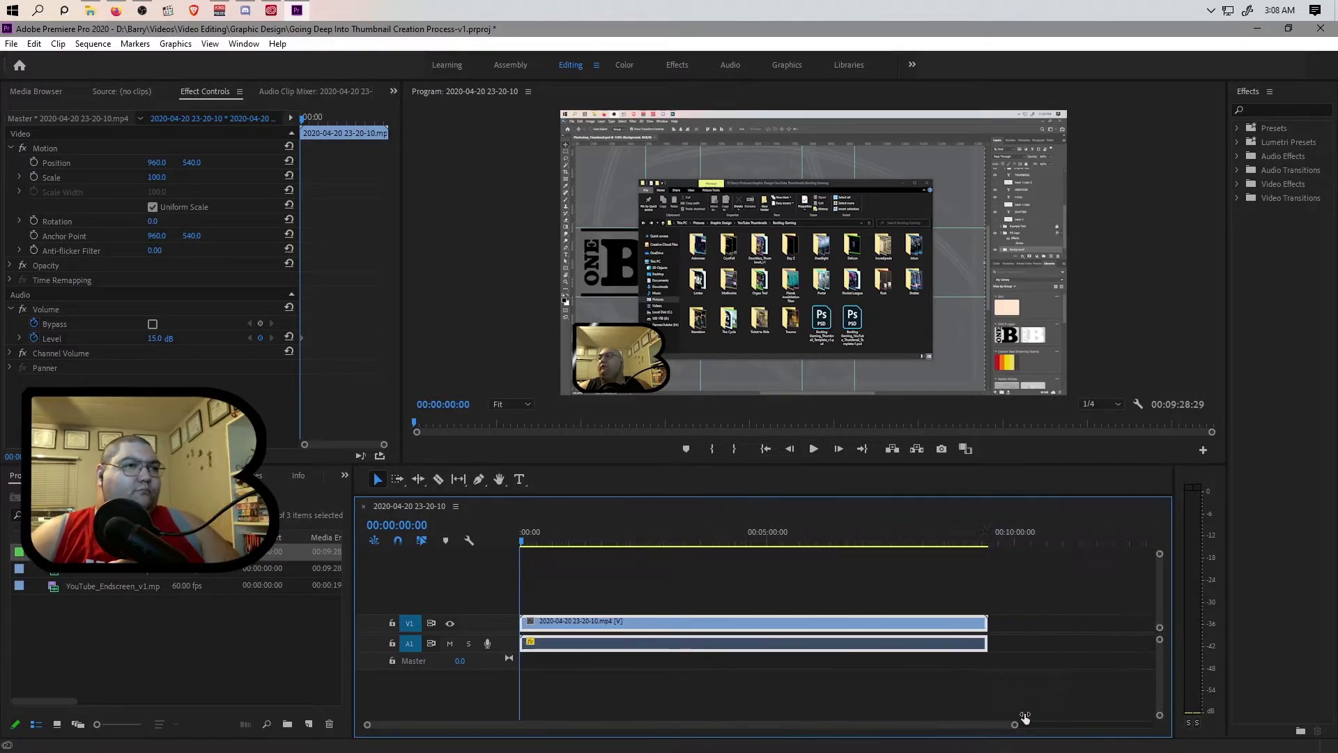
pyautogui.click(112, 593)
pyautogui.moveTo(620, 645); pyautogui.dragTo(974, 637)
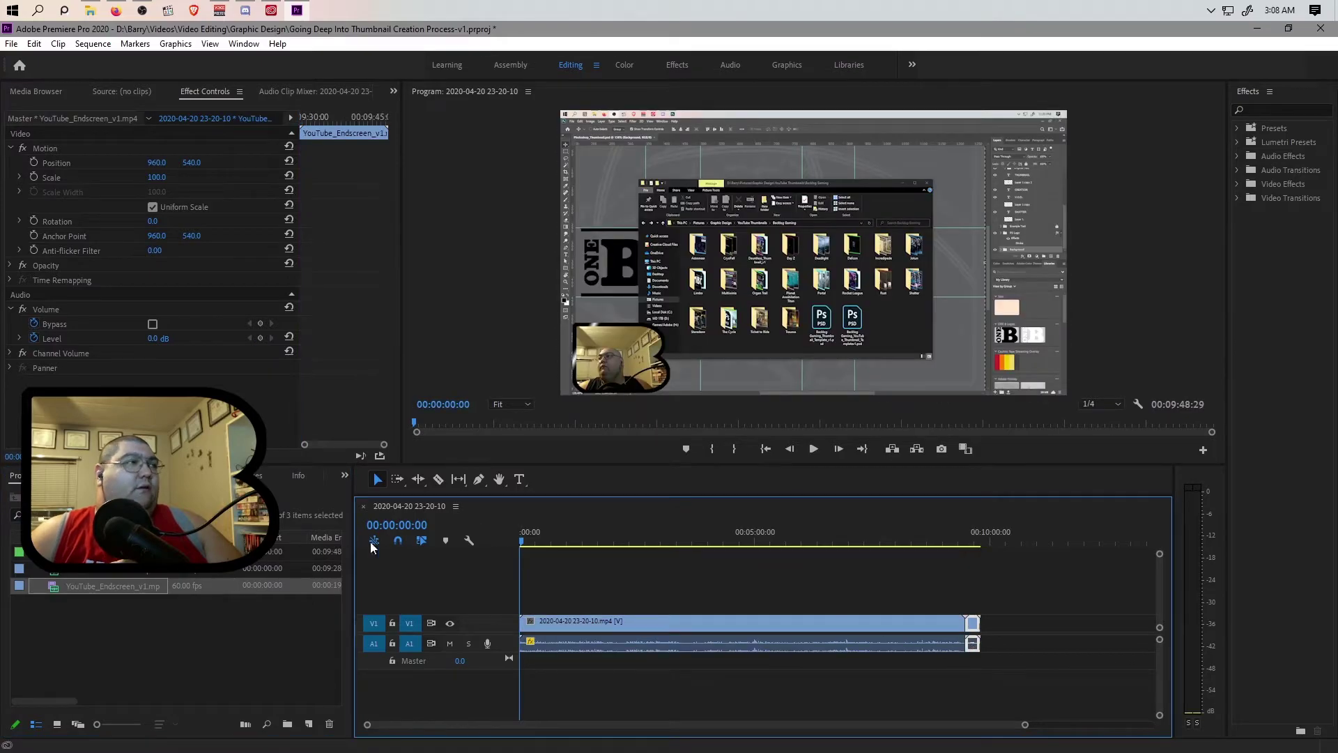
pyautogui.click(153, 338)
pyautogui.press('Return')
# Step: Split the recording at 00:00:01:25 and ripple delete the short opening piece before the cut
pyautogui.moveTo(1024, 725); pyautogui.dragTo(762, 726)
pyautogui.press('space')
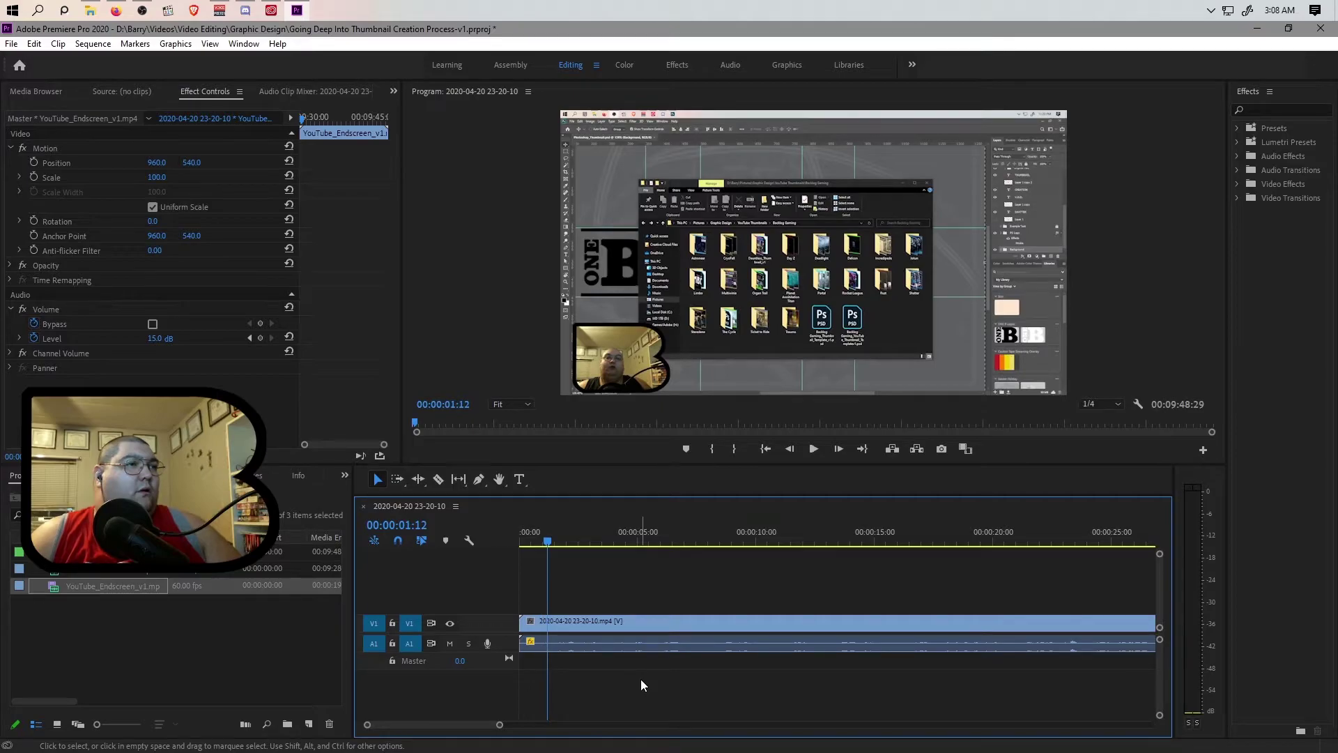
pyautogui.moveTo(577, 542); pyautogui.dragTo(557, 546)
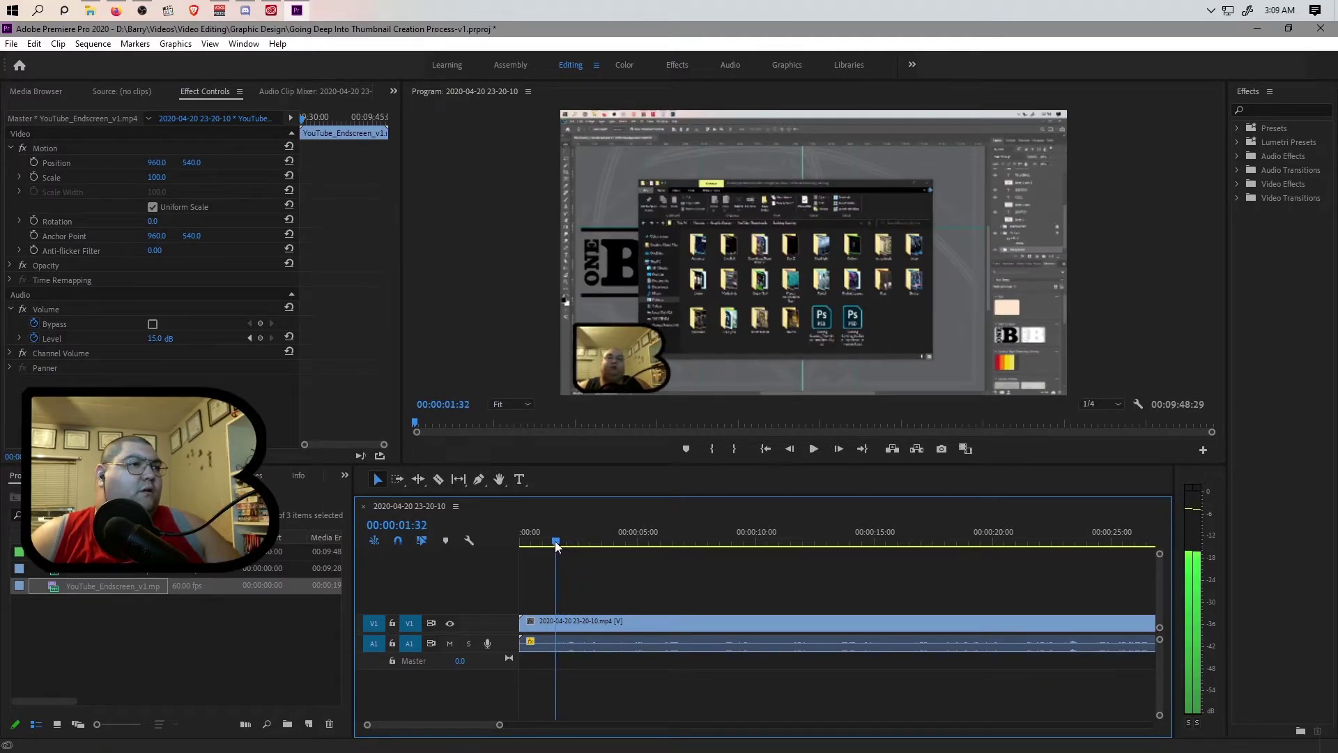
pyautogui.press('space')
pyautogui.moveTo(568, 543); pyautogui.dragTo(553, 543)
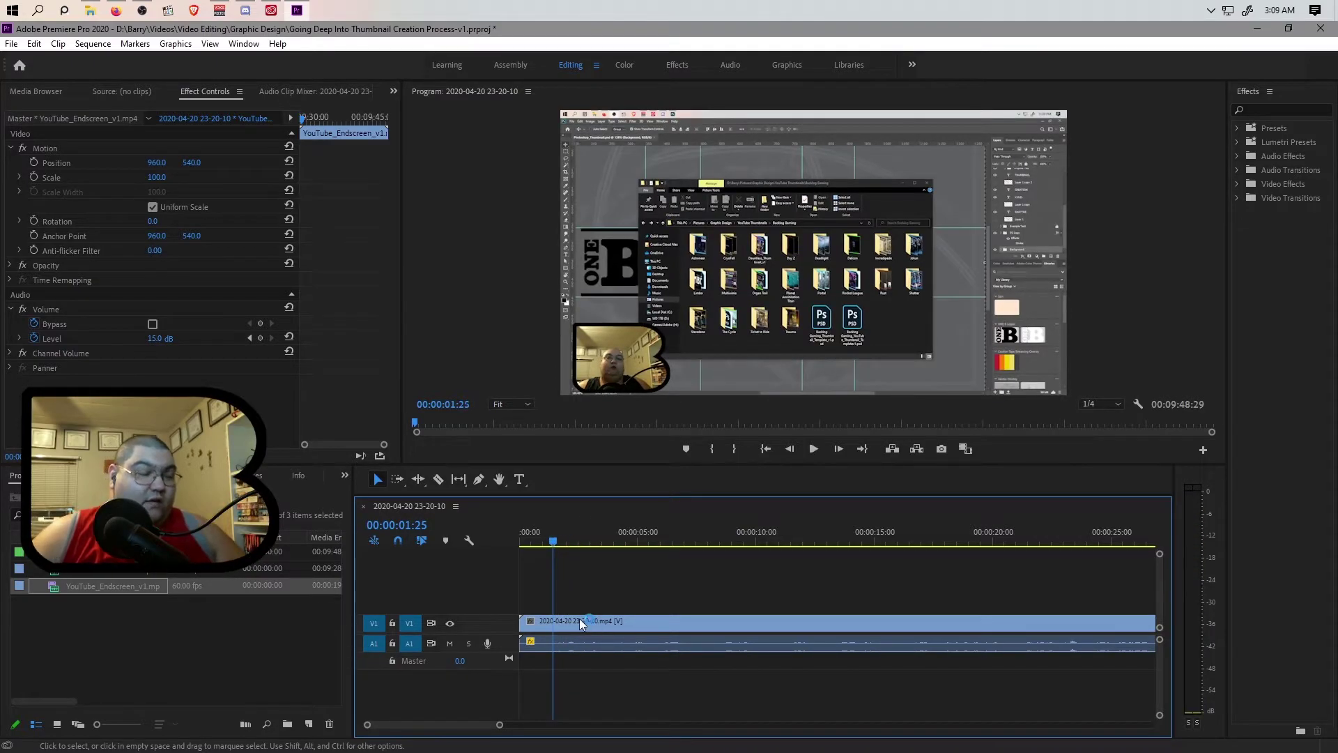
pyautogui.click(562, 628)
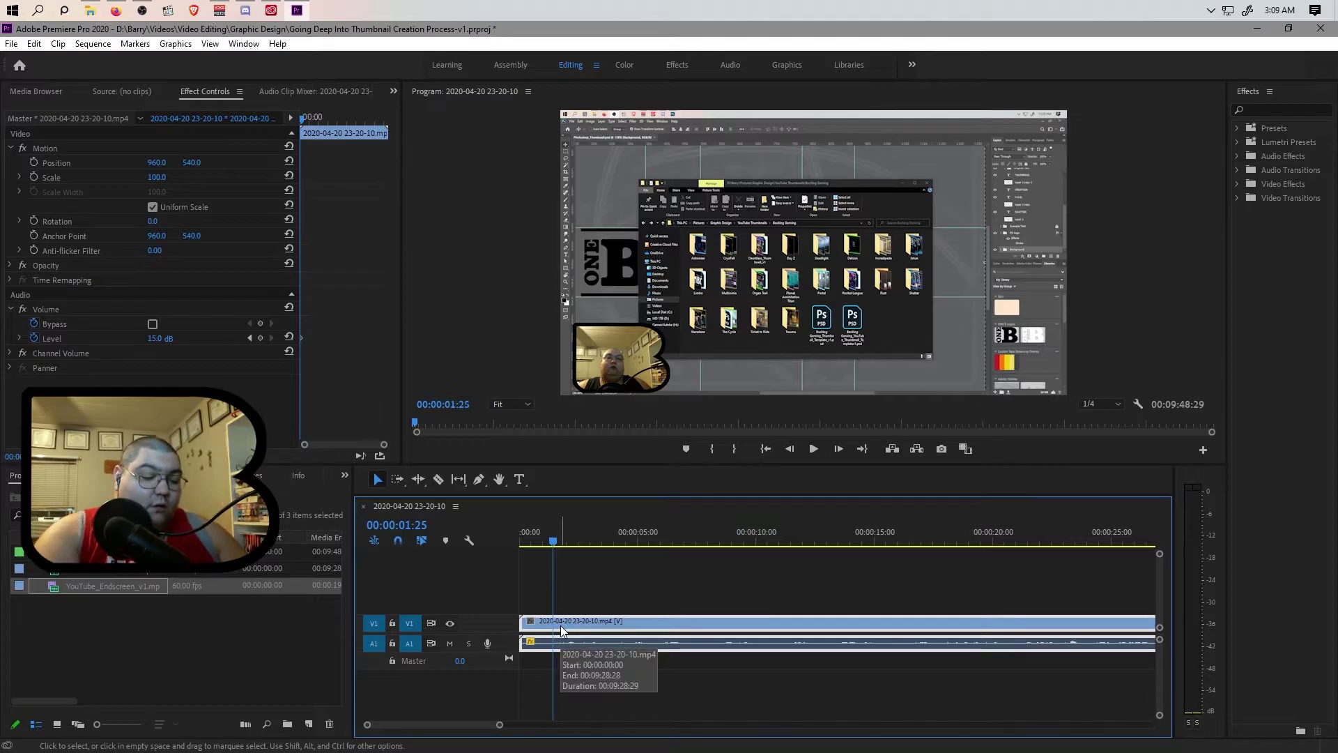
pyautogui.hotkey('ctrl', 'k')
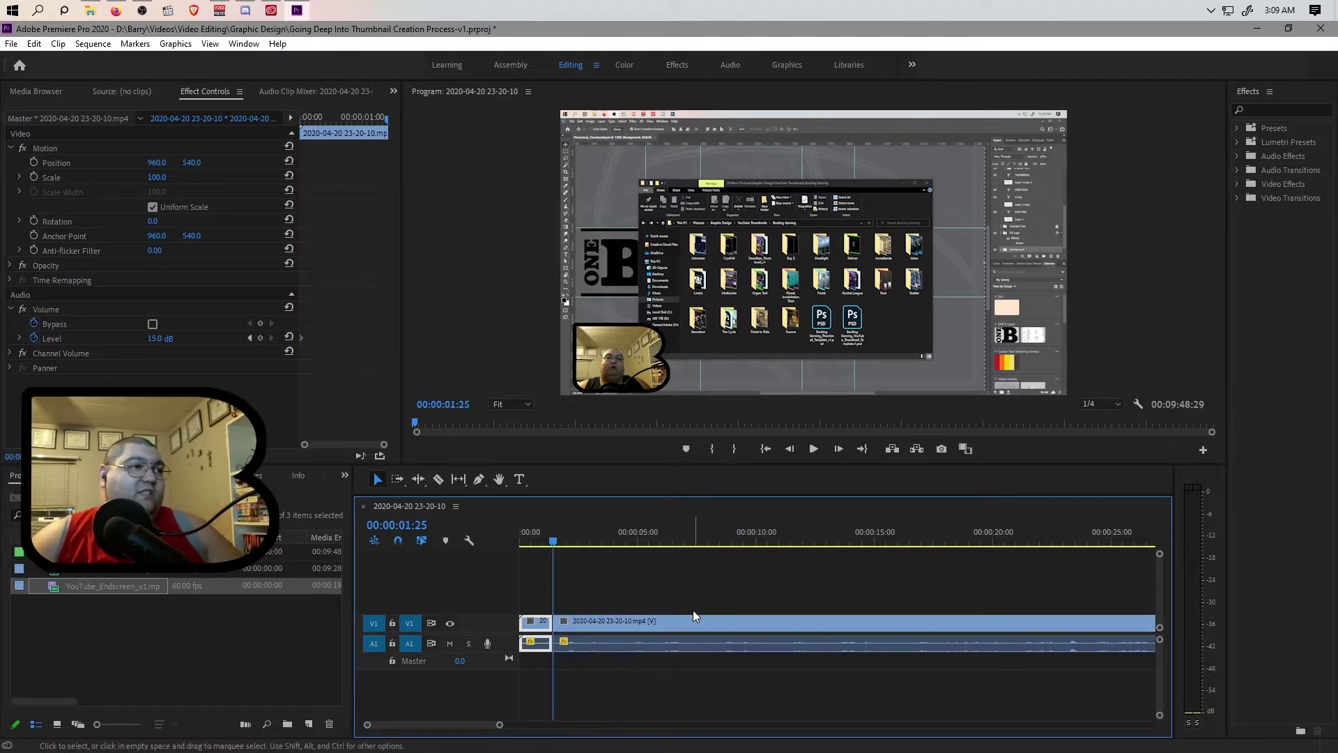
pyautogui.click(535, 623)
pyautogui.click(546, 589)
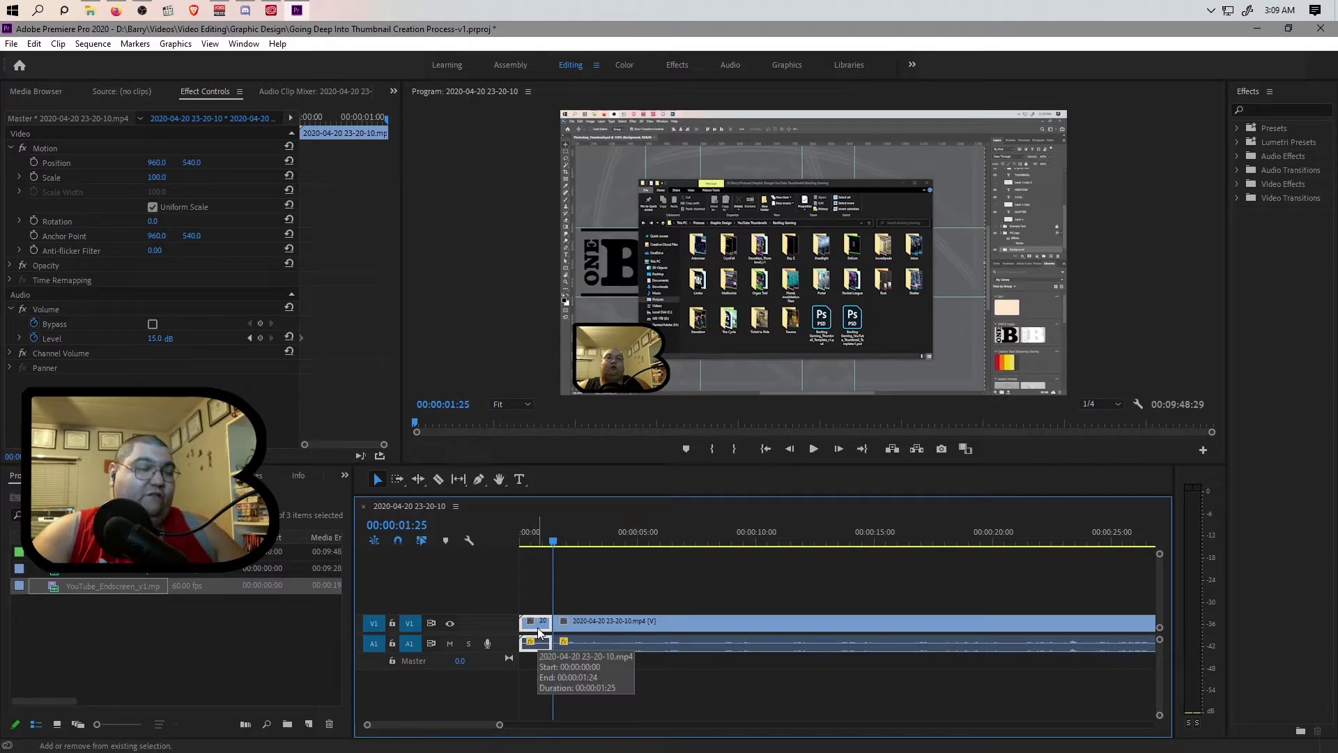
pyautogui.hotkey('shift', 'Delete')
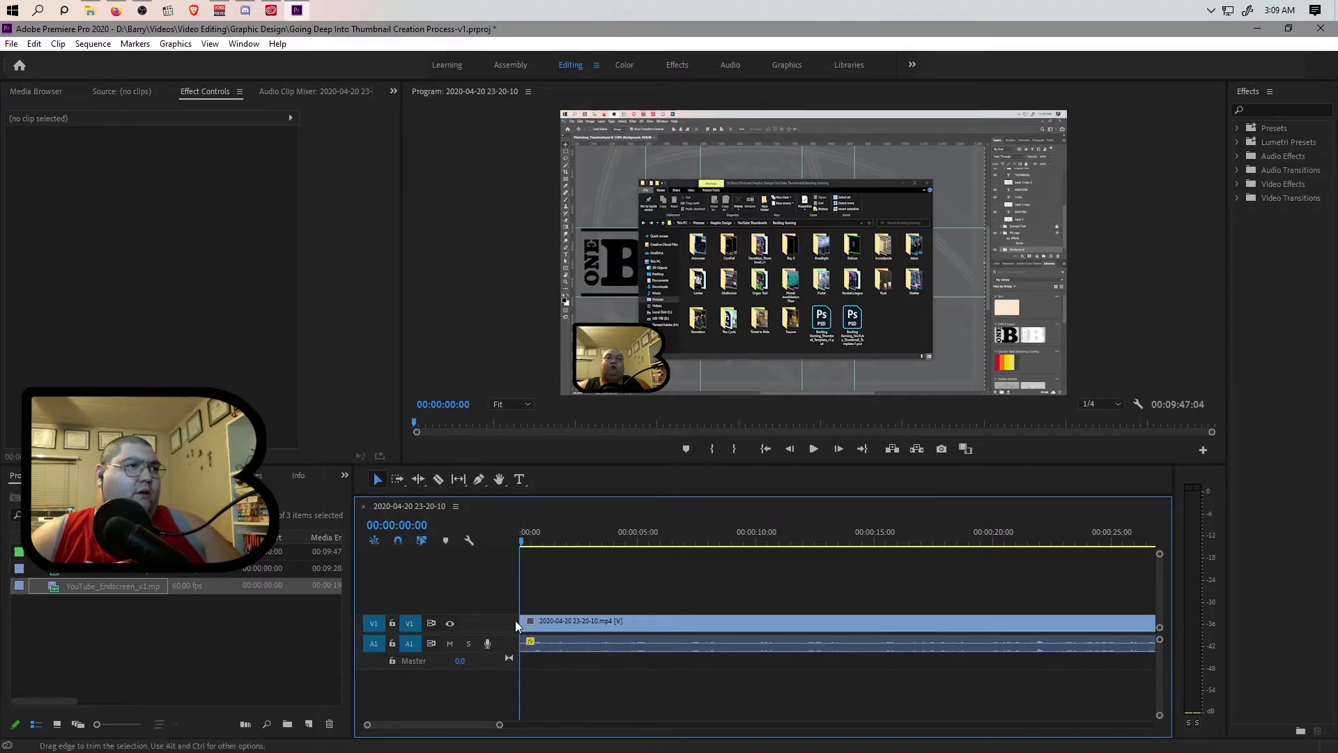
# Step: Split the recording at 00:09:22:55 and ripple delete the leftover piece before the end screen
pyautogui.moveTo(499, 724); pyautogui.dragTo(1018, 725)
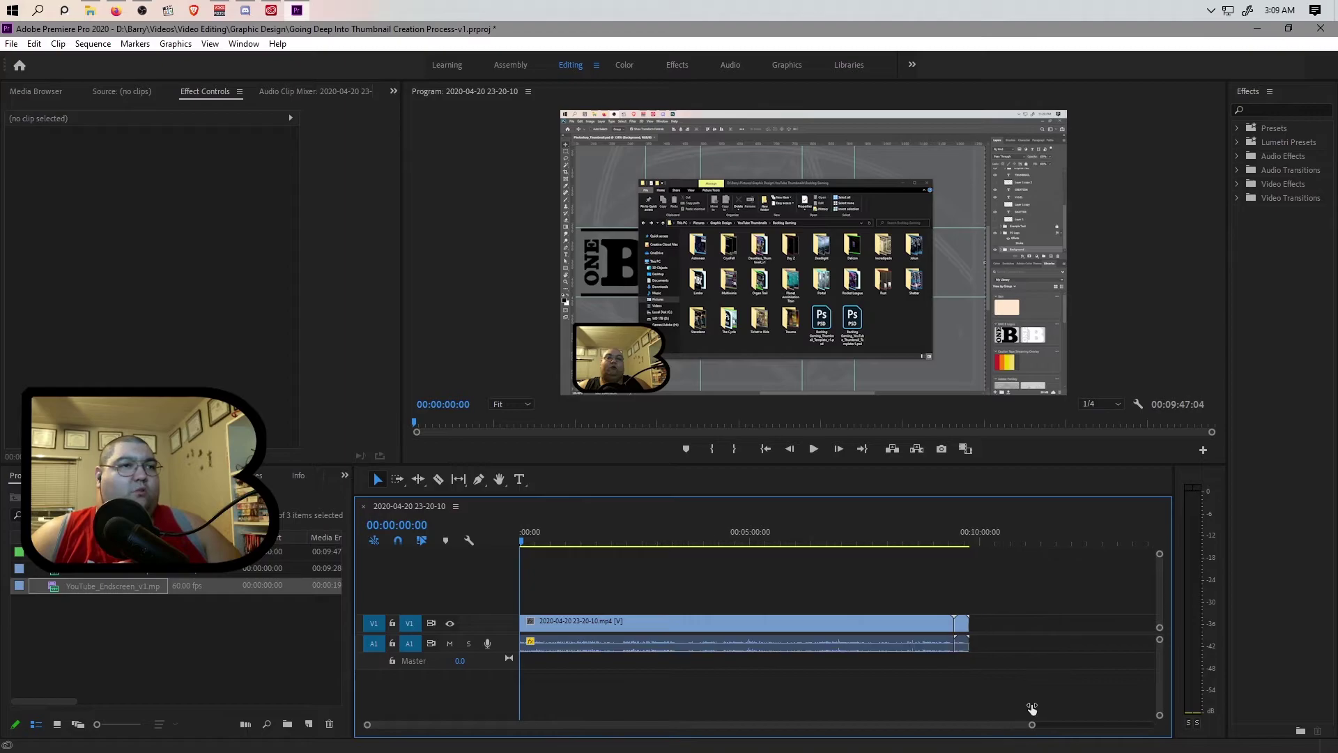
pyautogui.click(955, 543)
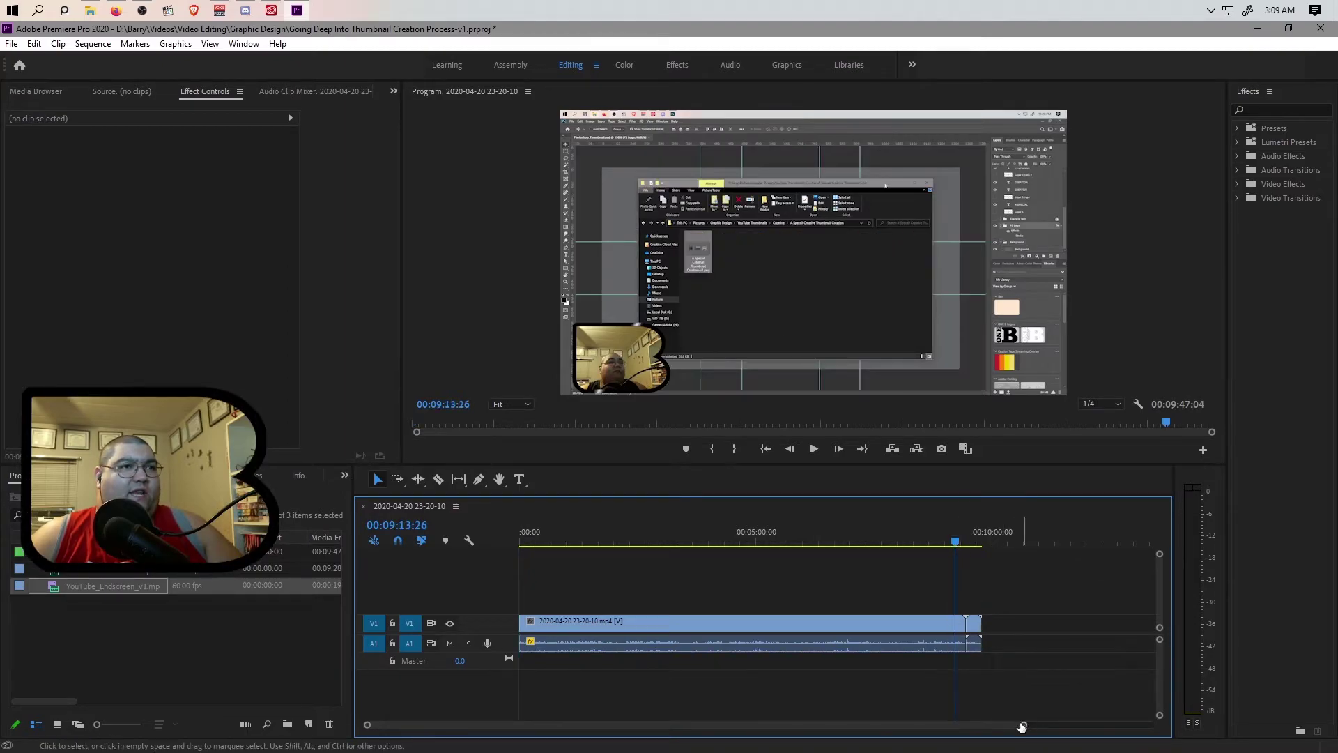
pyautogui.moveTo(1017, 725); pyautogui.dragTo(824, 726)
pyautogui.click(879, 540)
pyautogui.press('space')
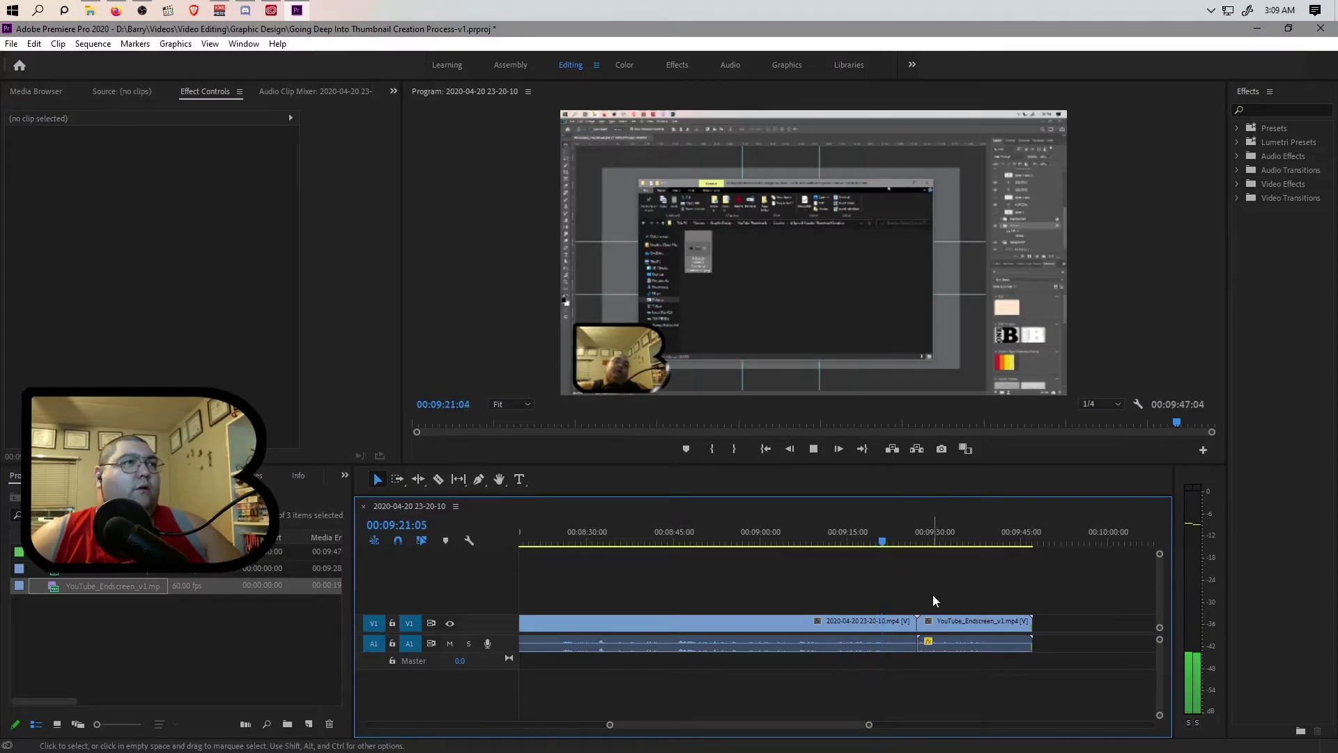
pyautogui.press('space')
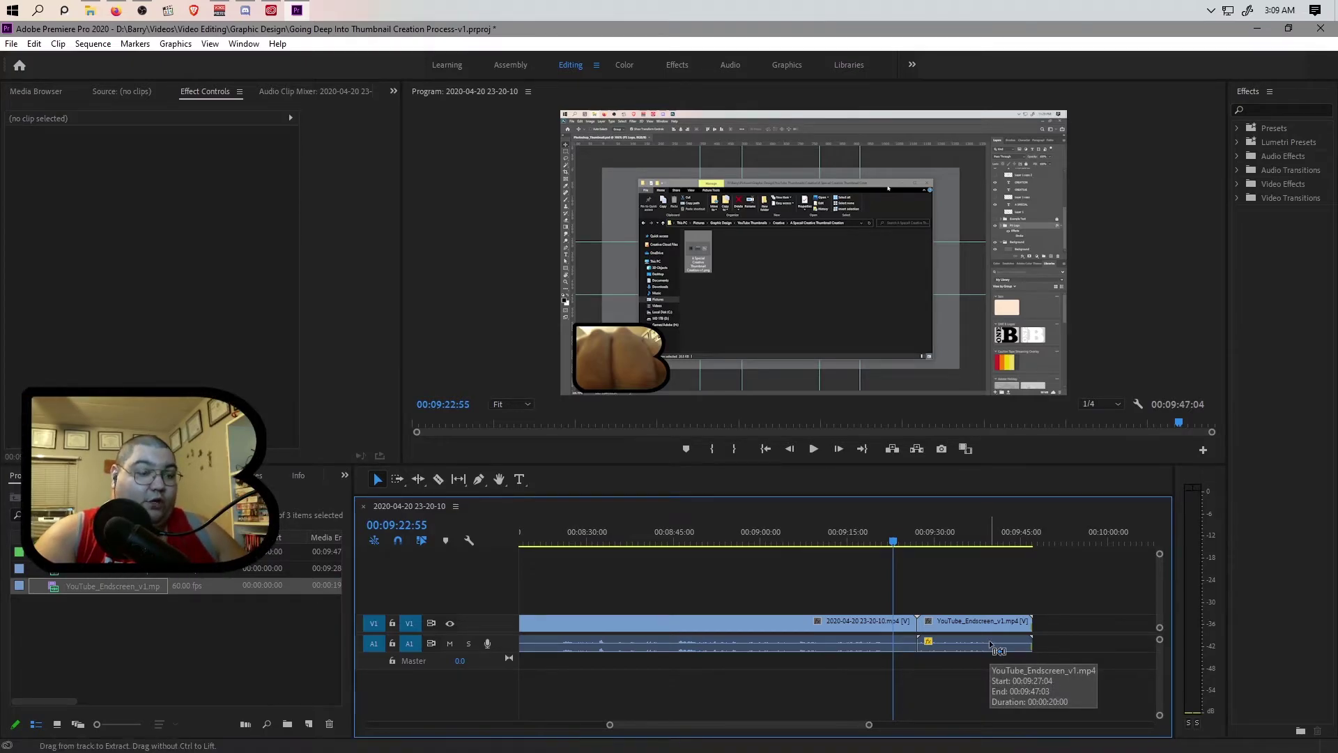
pyautogui.hotkey('ctrl', 'k')
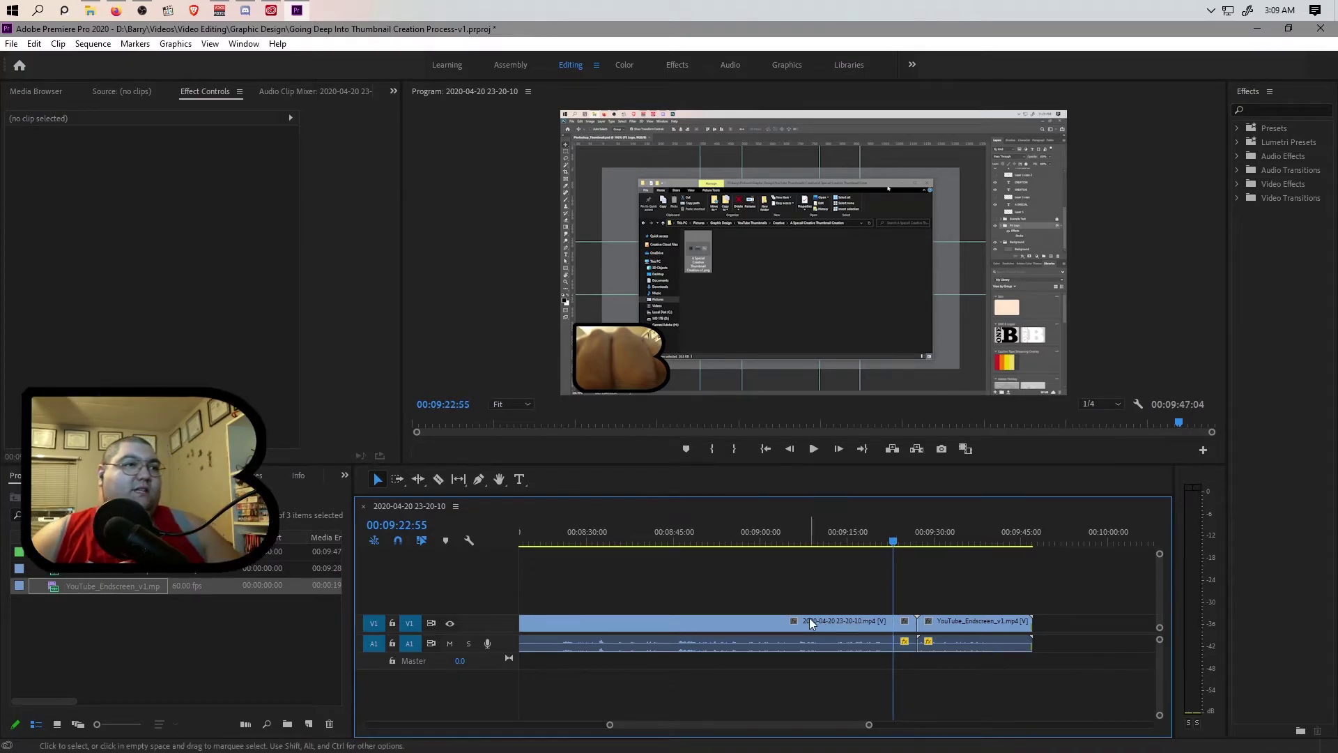
pyautogui.click(909, 620)
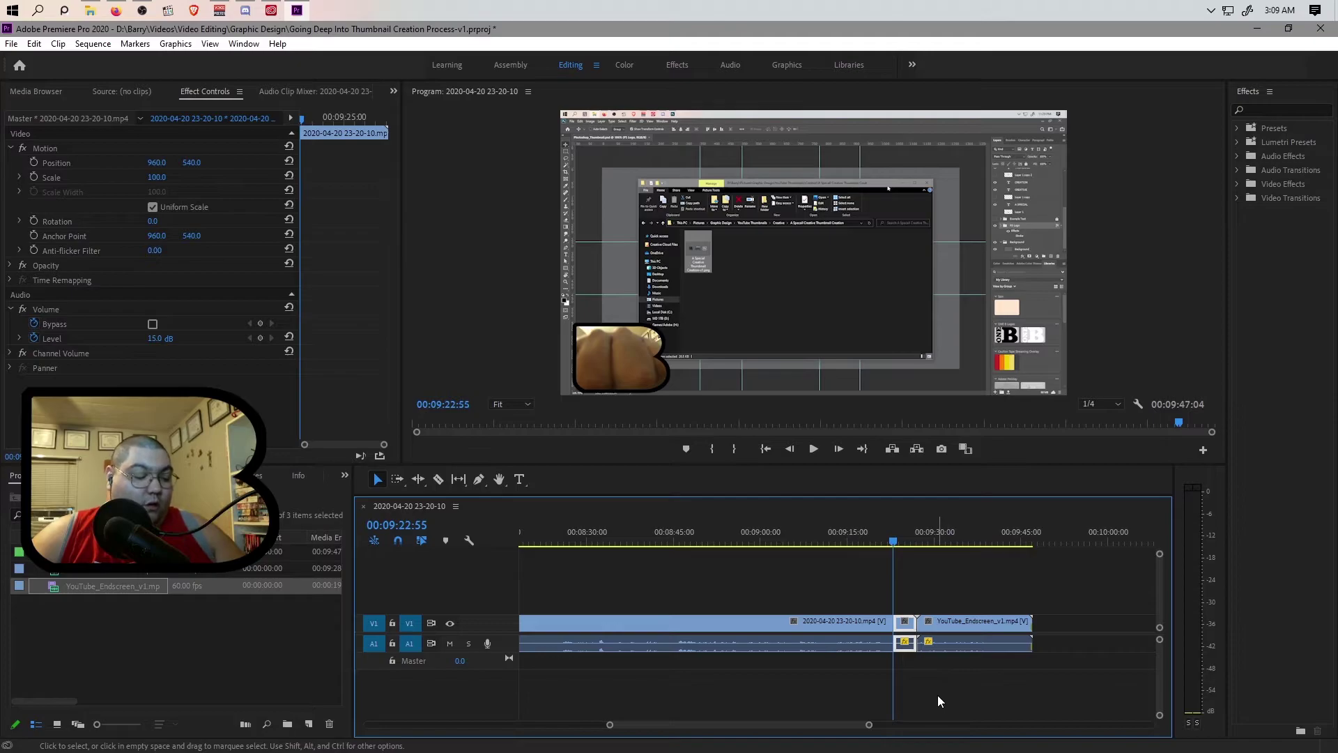
pyautogui.hotkey('shift', 'Delete')
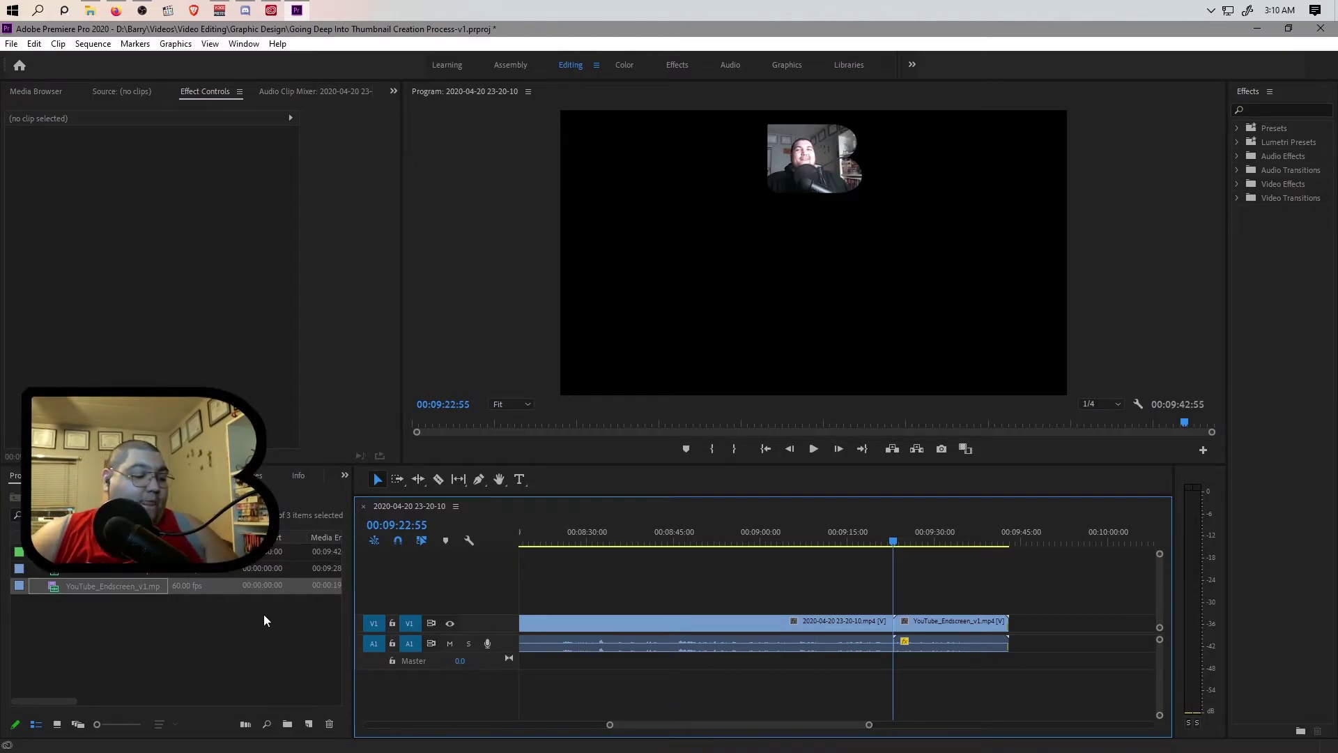
# Step: Return the playhead to the start of the sequence and save the project
pyautogui.moveTo(869, 724); pyautogui.dragTo(1121, 717)
pyautogui.press('Home')
pyautogui.hotkey('ctrl', 's')
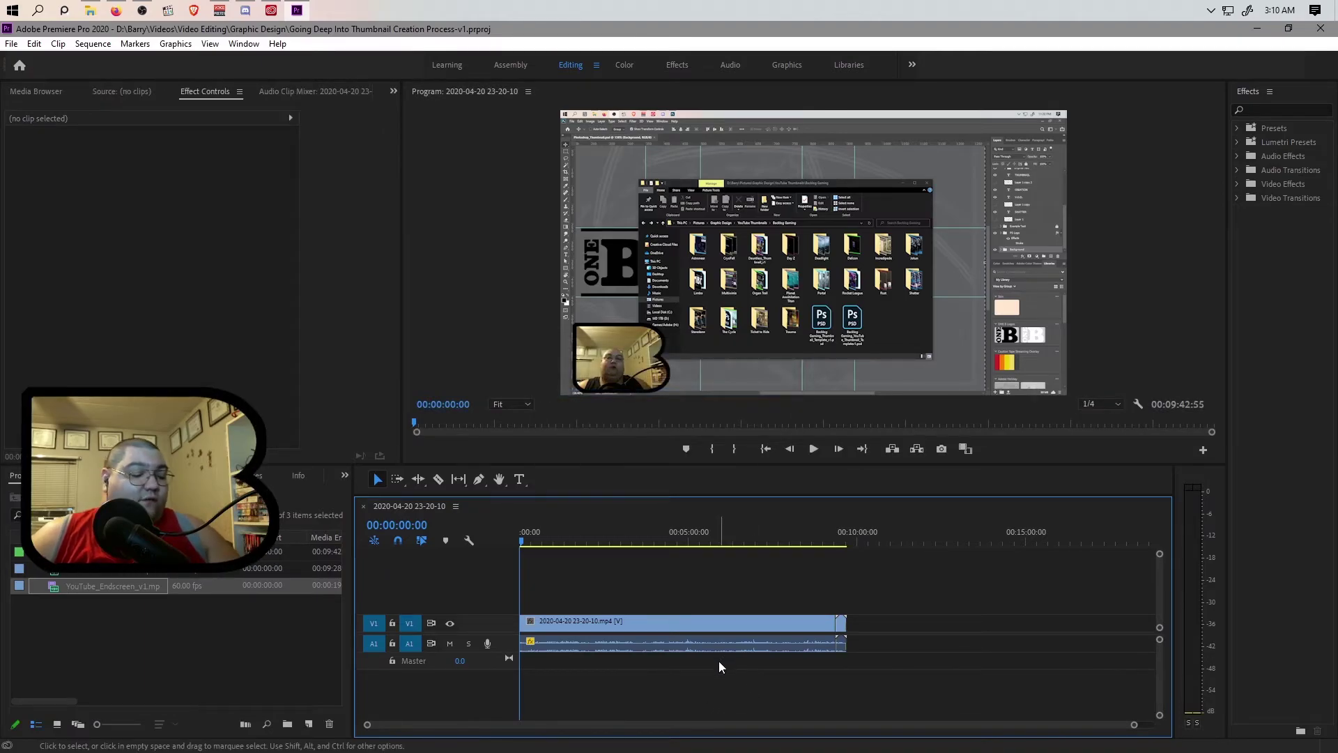
# Step: Open the export settings for the sequence and set the output location to the Graphic Design folder inside Videos > Video Editing
pyautogui.hotkey('ctrl', 'n')
pyautogui.click(875, 620)
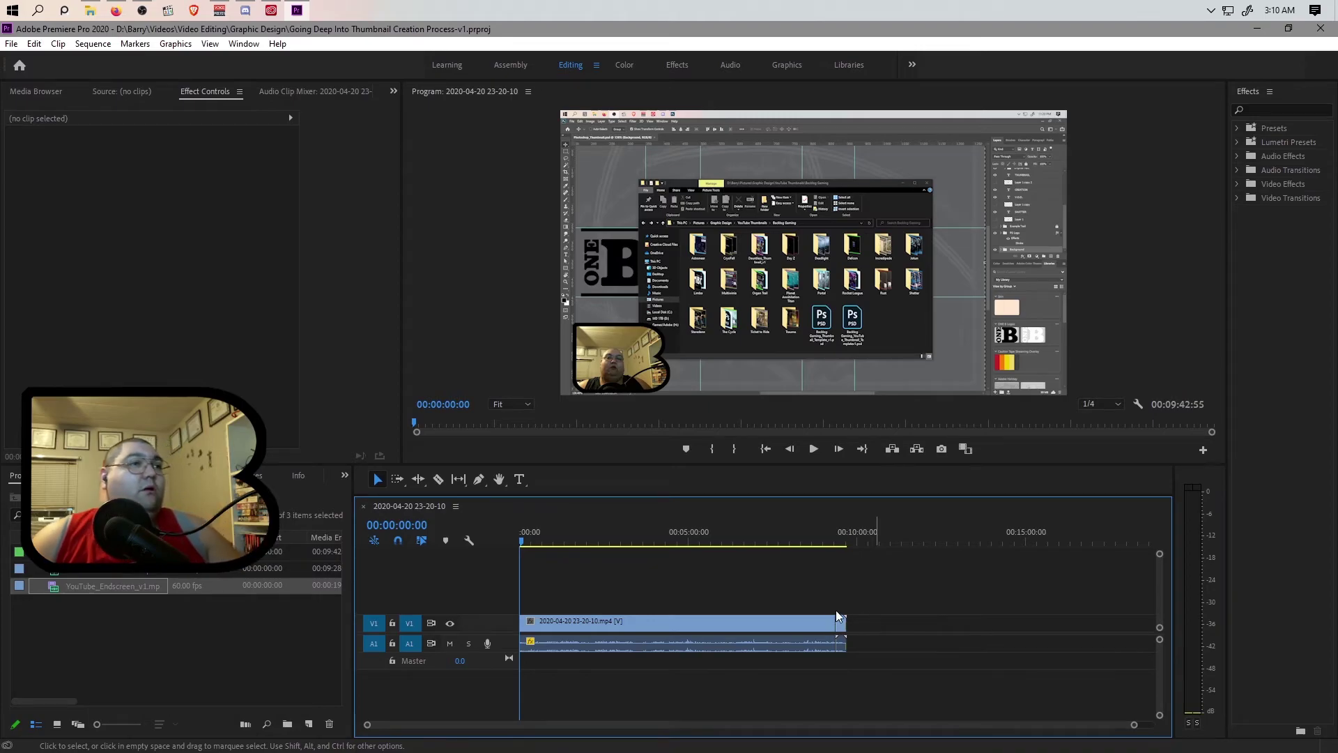
pyautogui.hotkey('ctrl', 'm')
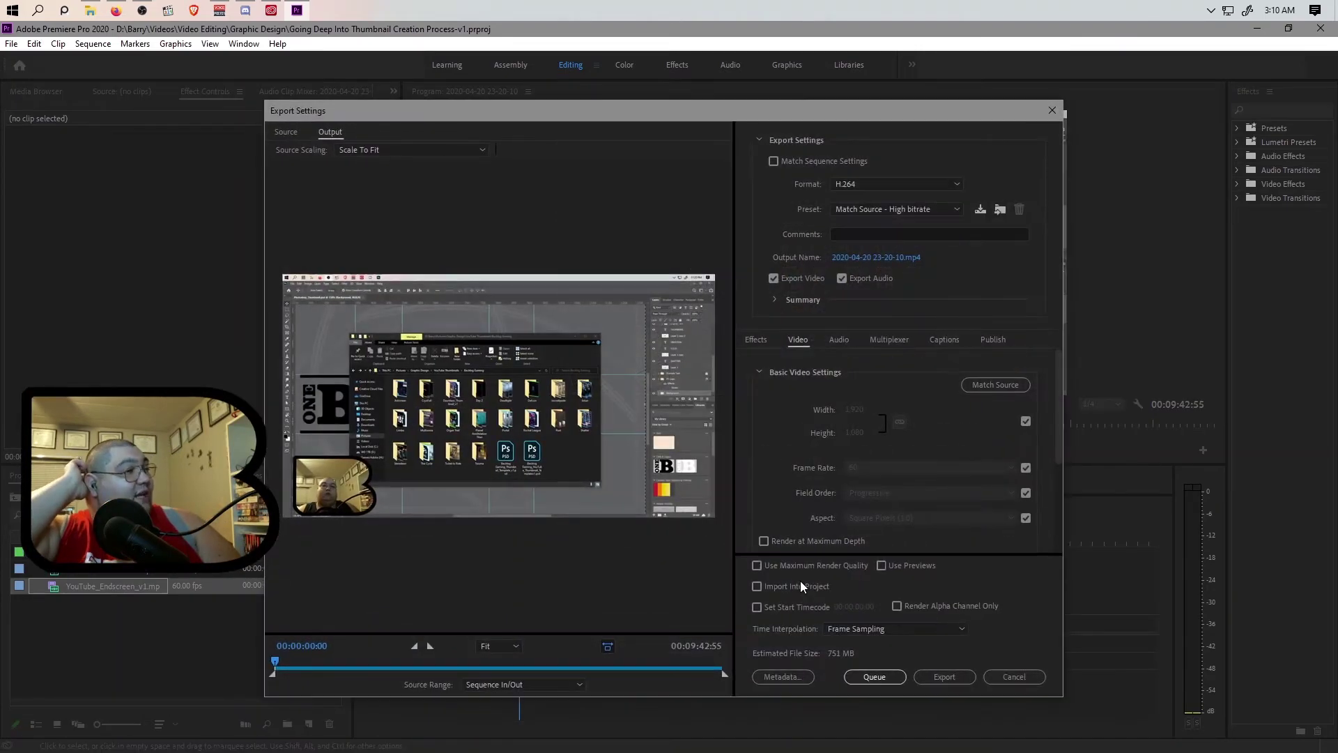
pyautogui.click(885, 257)
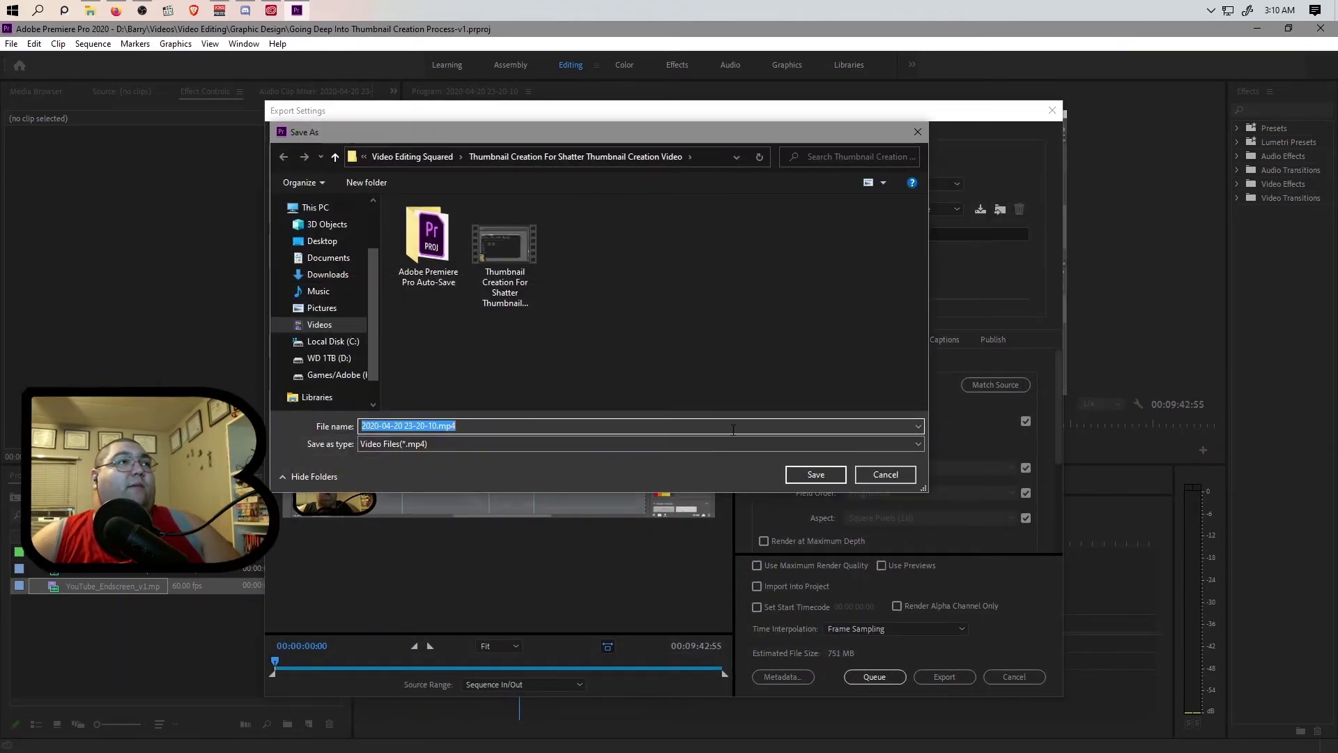
pyautogui.click(412, 157)
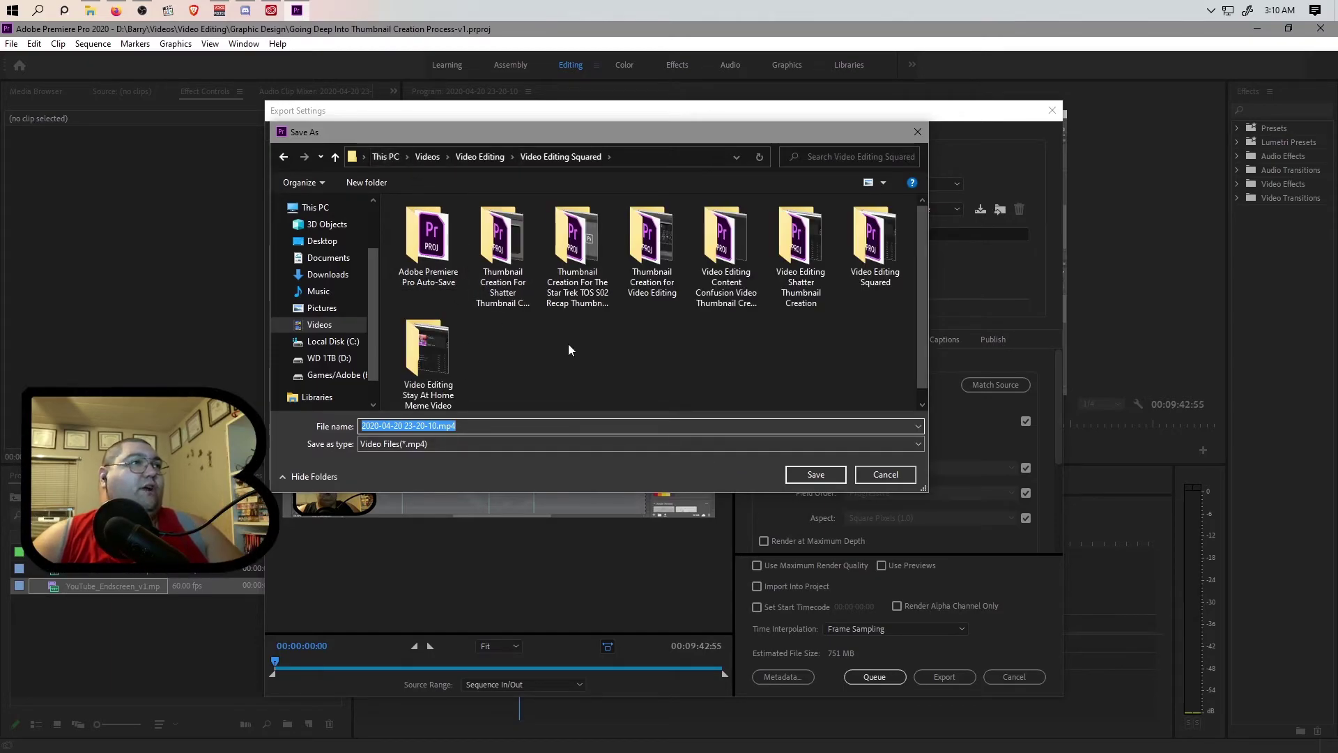
pyautogui.click(427, 156)
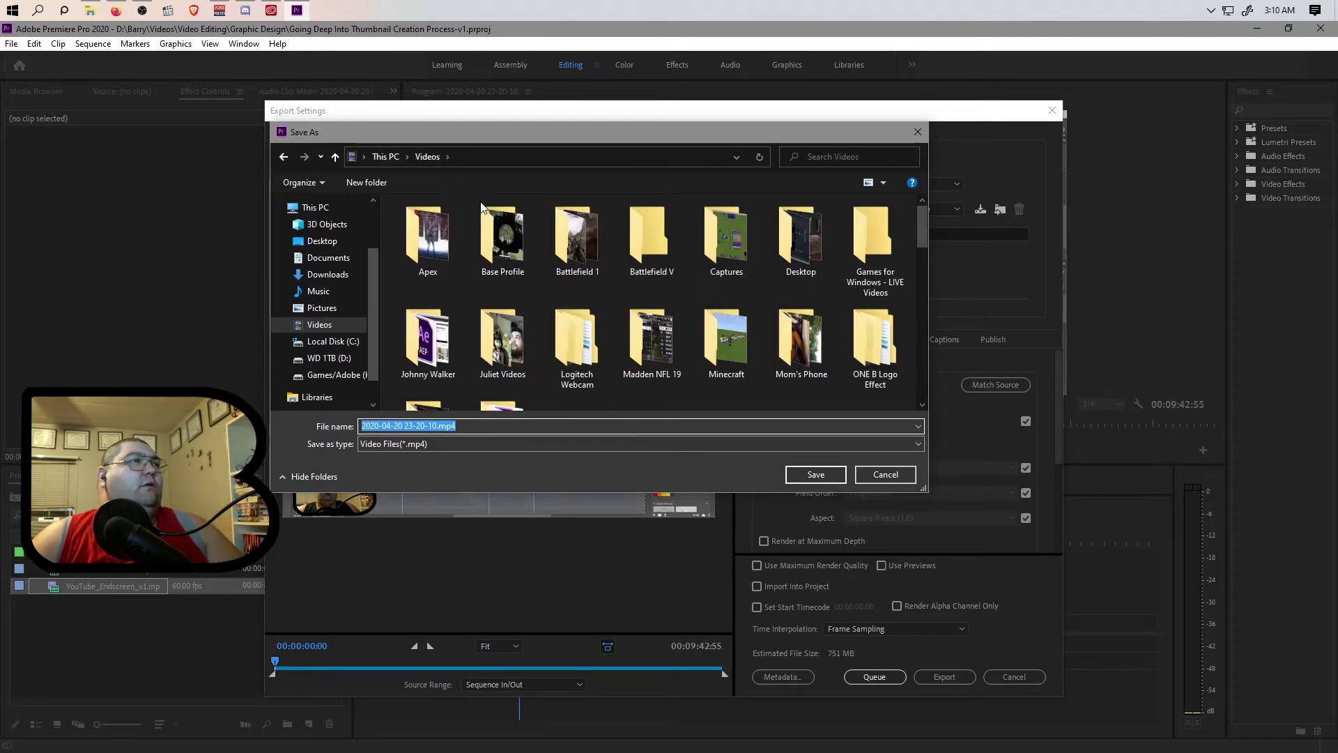
pyautogui.scroll(-1, 557, 352)
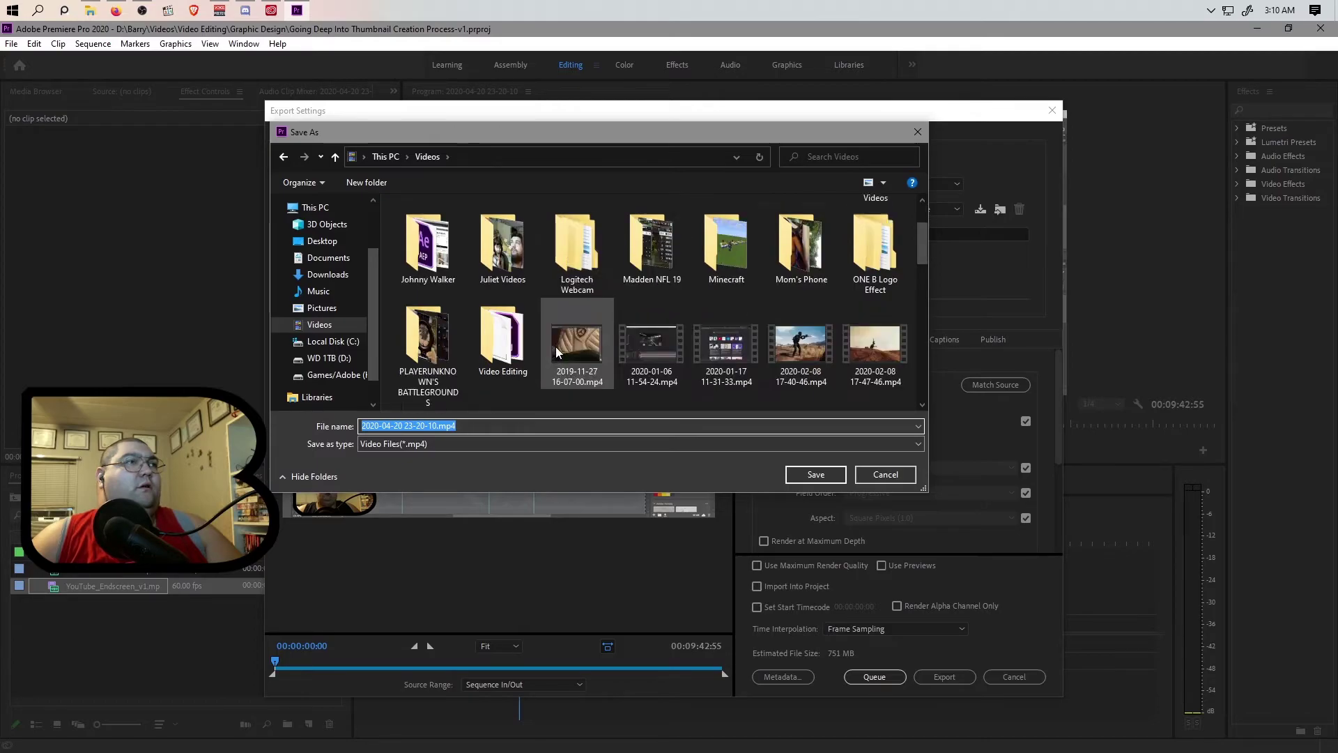
pyautogui.scroll(-1, 557, 352)
pyautogui.doubleClick(503, 245)
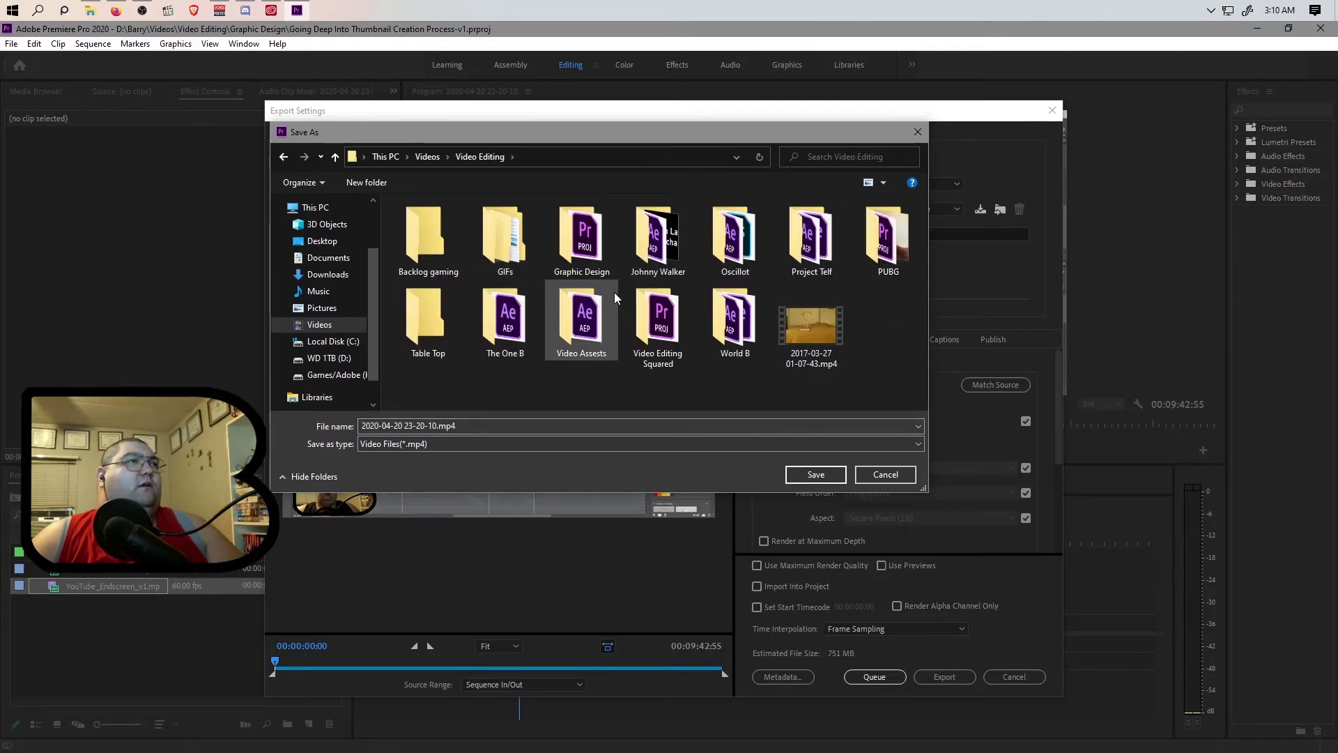
pyautogui.doubleClick(589, 250)
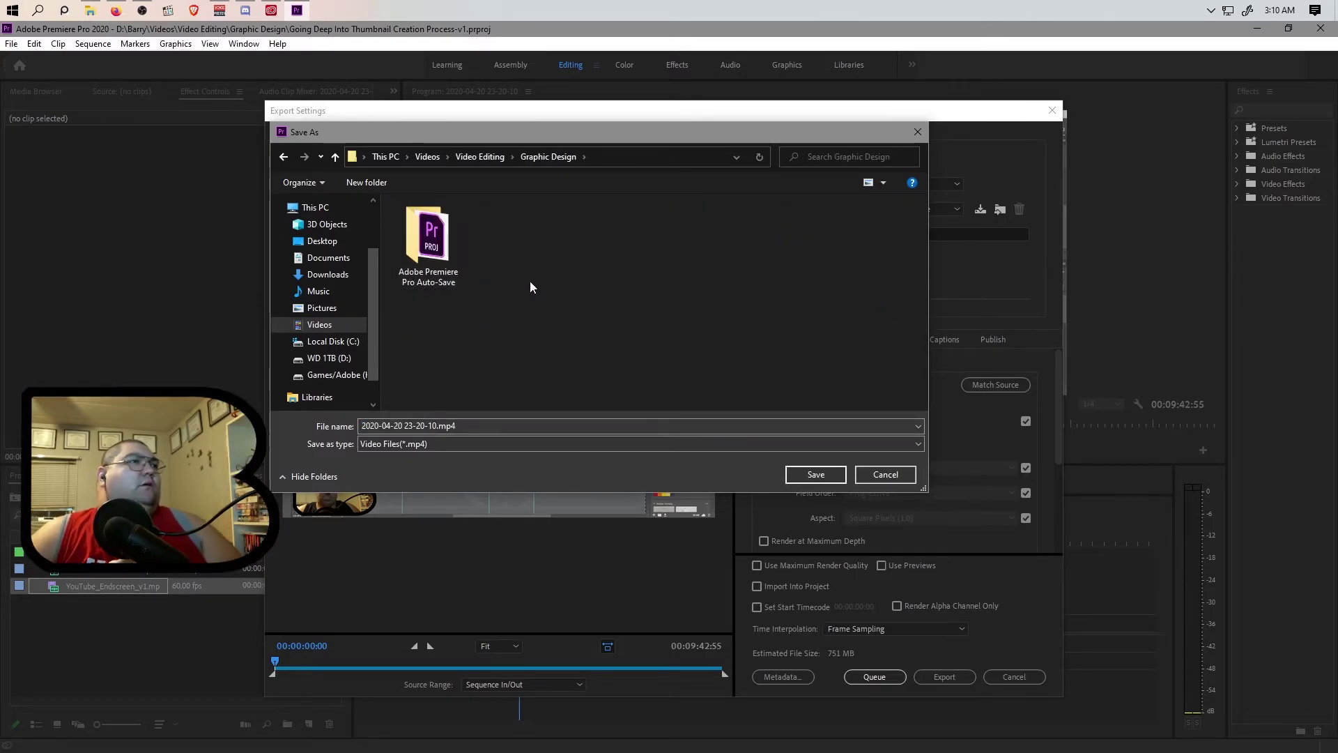
pyautogui.click(479, 157)
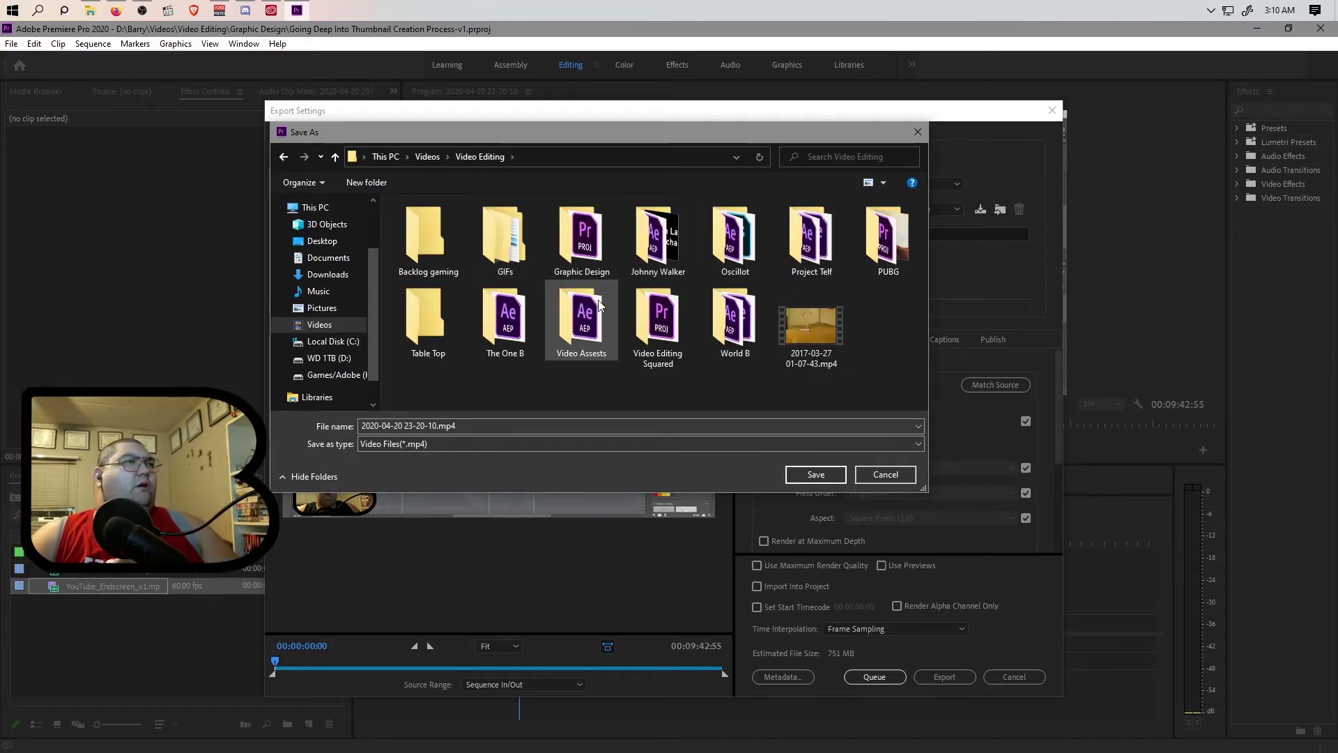
pyautogui.doubleClick(579, 259)
pyautogui.doubleClick(426, 258)
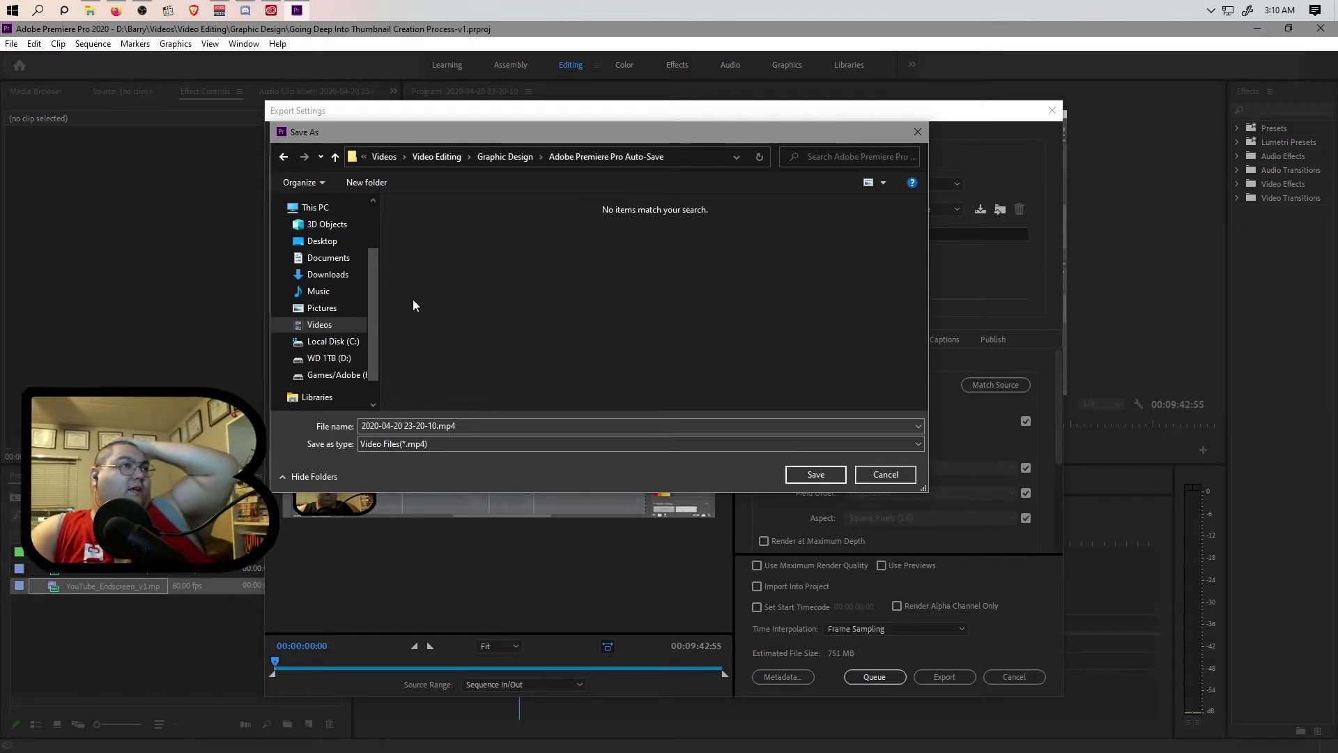
pyautogui.click(283, 157)
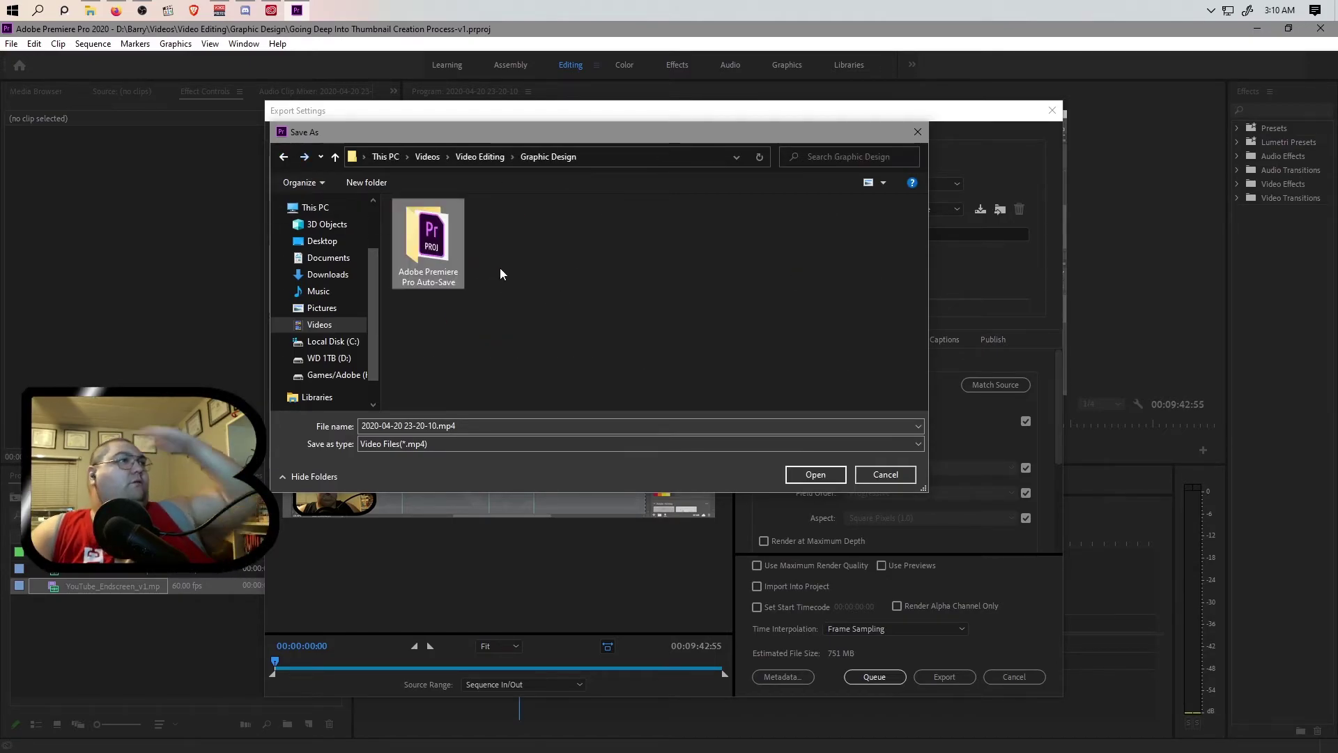
# Step: Create a folder named "Going Deep Into Thumbnail Creation Process" inside Graphic Design and open it as the export destination
pyautogui.click(375, 183)
pyautogui.write('Going Deep Into Thumbnail')
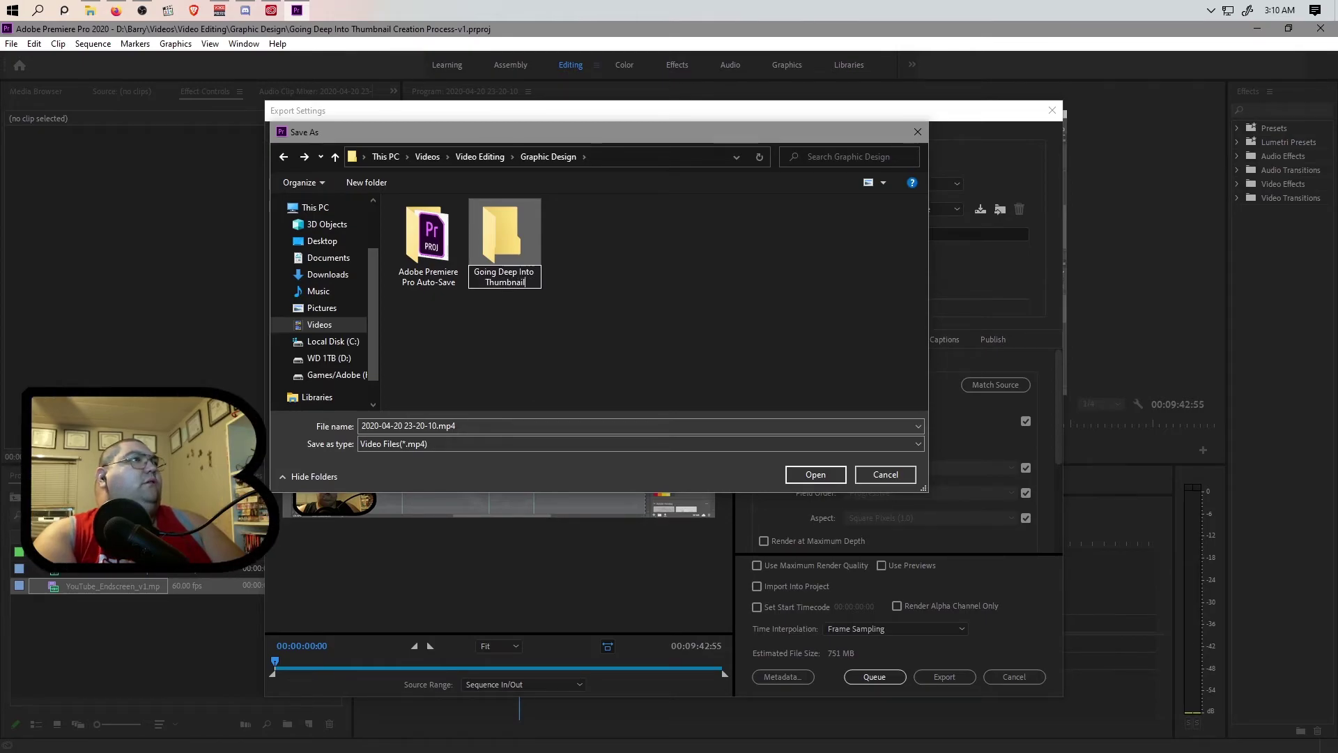
pyautogui.write(' Creation Process')
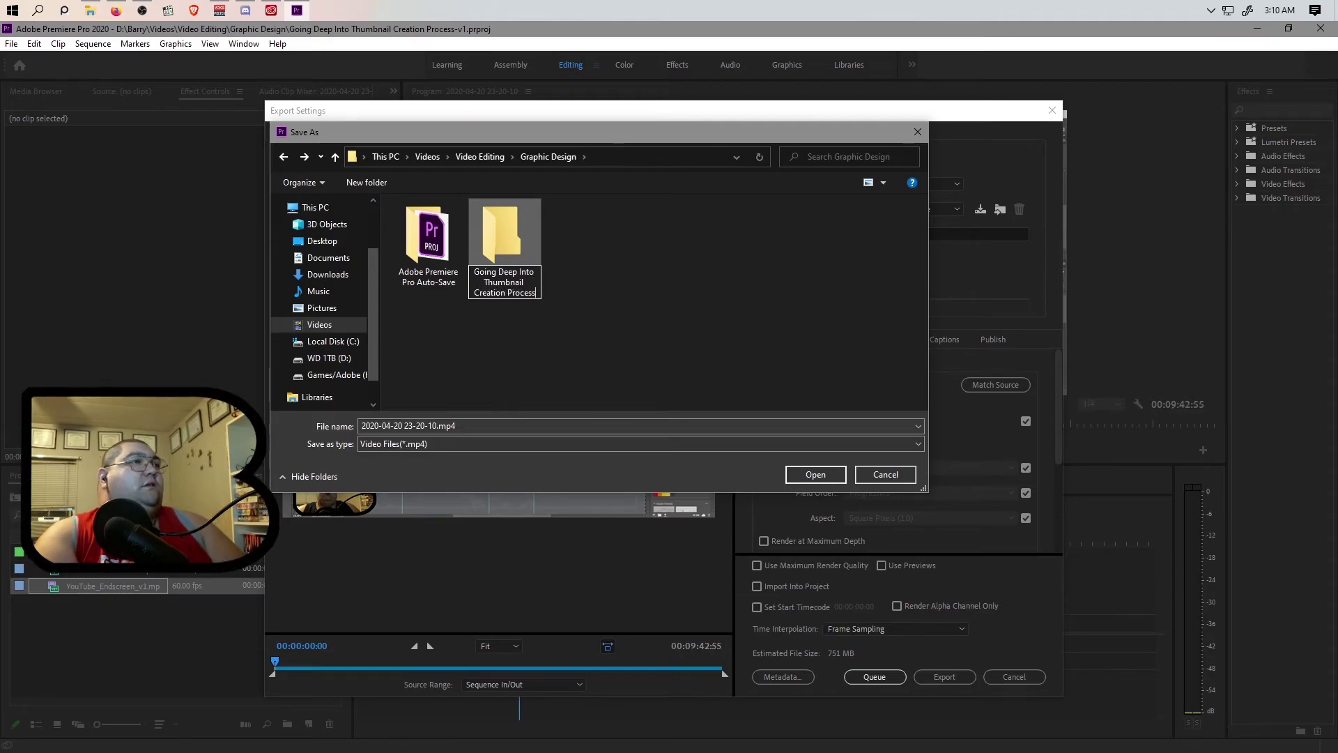
pyautogui.click(516, 246)
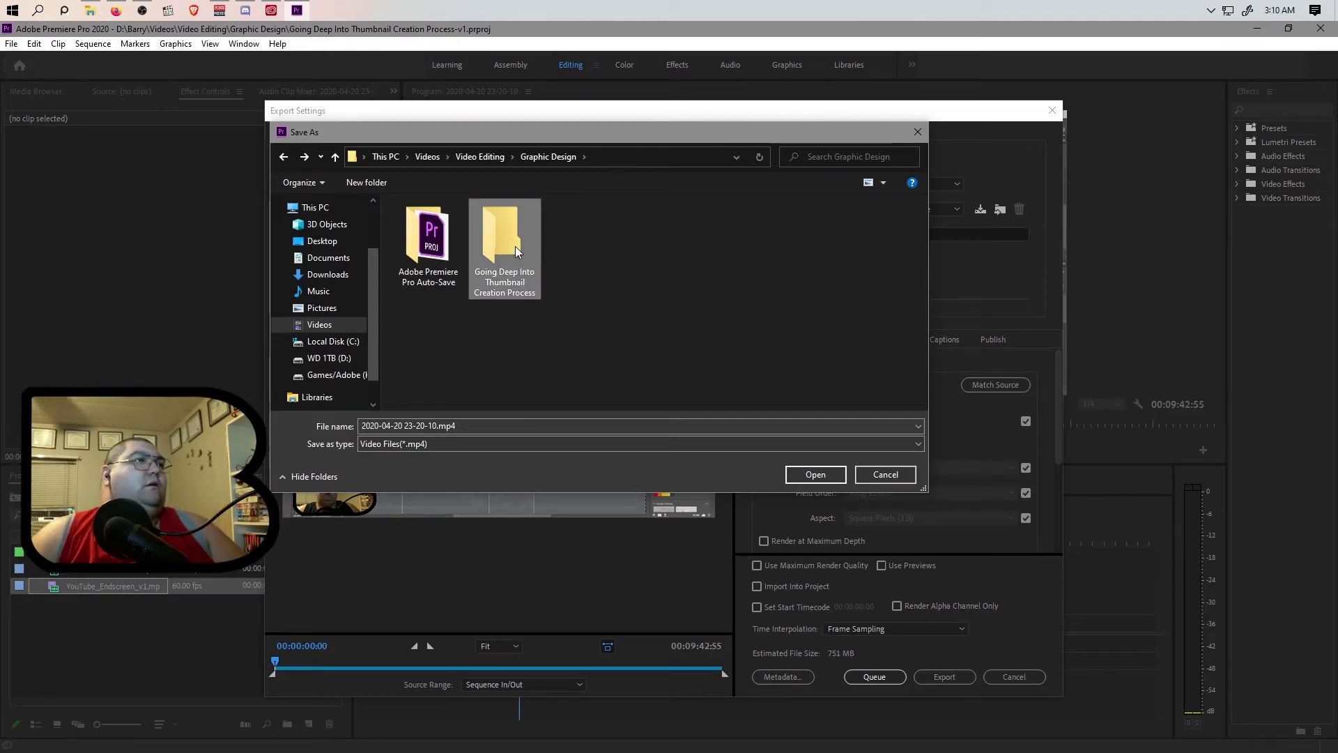
pyautogui.doubleClick(516, 245)
# Step: Name the export file "Going Deep Into Thumbnail Creation Process-v1.mp4" and save the output name
pyautogui.moveTo(437, 426); pyautogui.dragTo(281, 429)
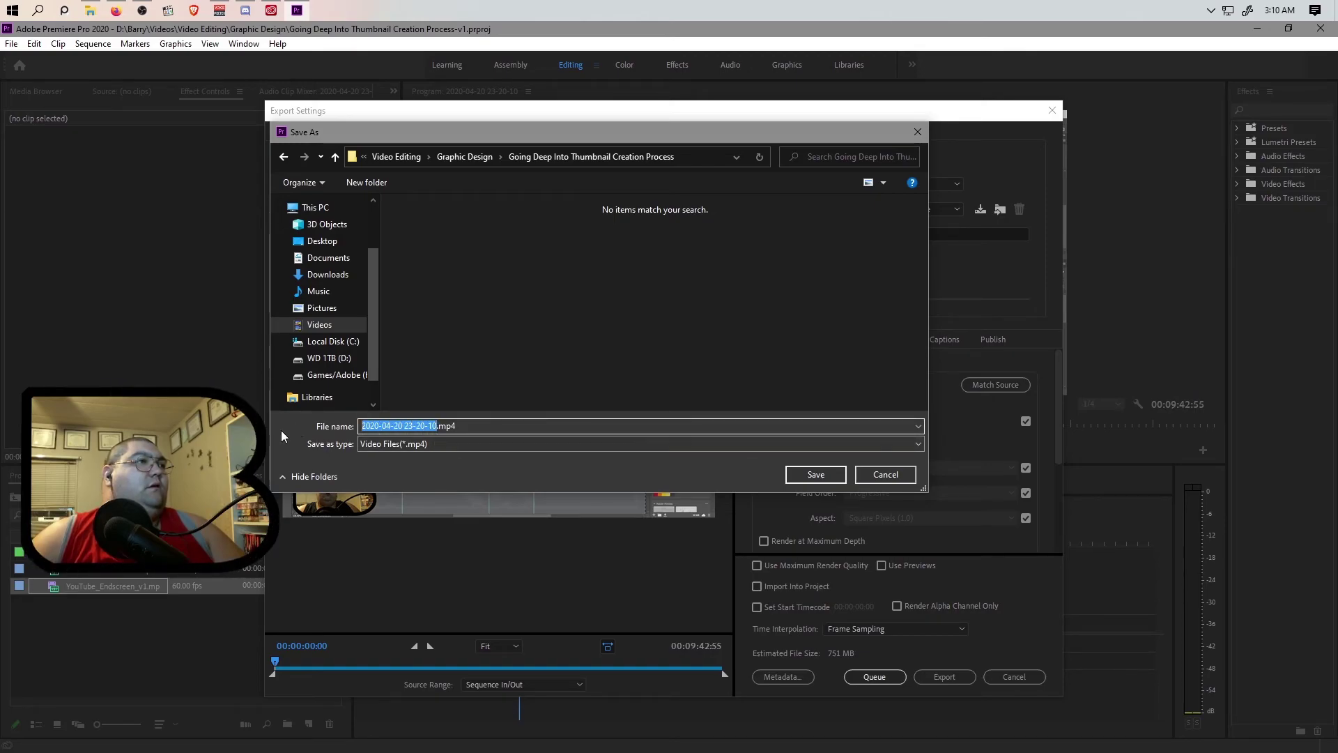
pyautogui.write('Going Deep Into Thumbnail Creation Process-v1')
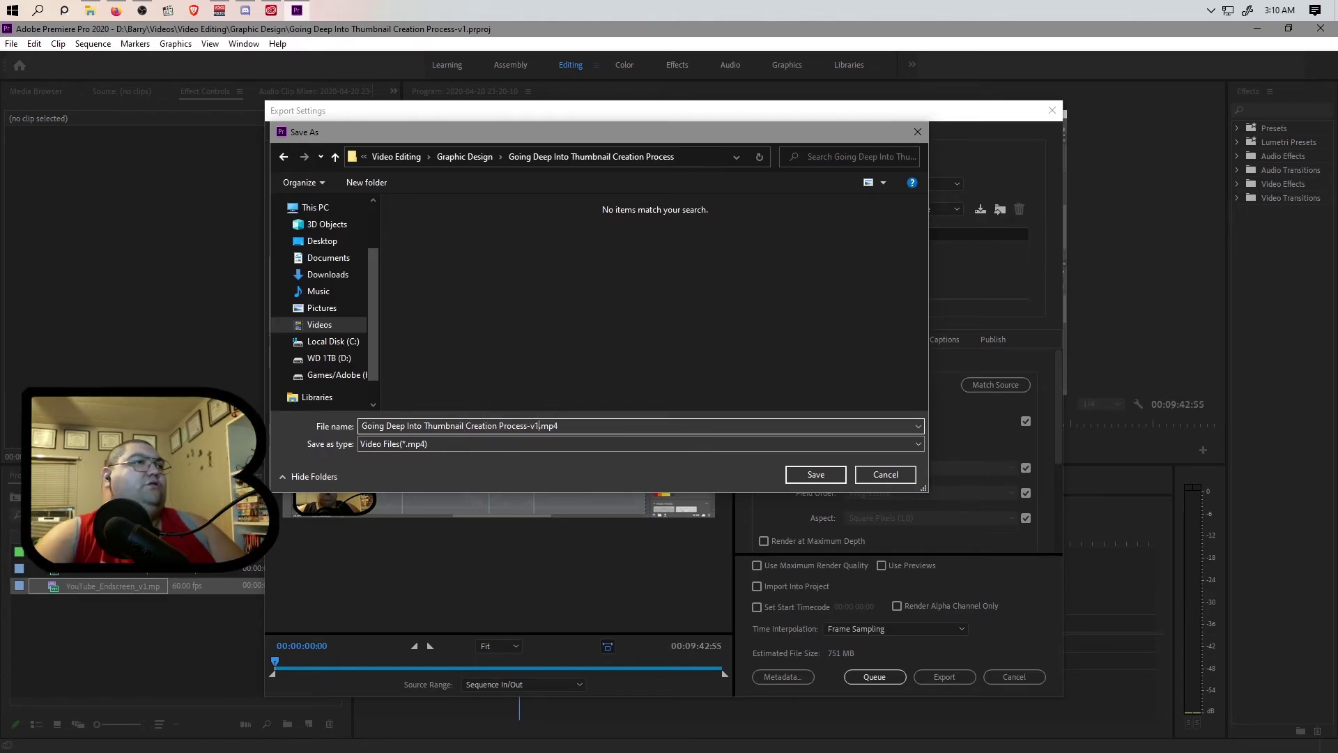
pyautogui.click(815, 476)
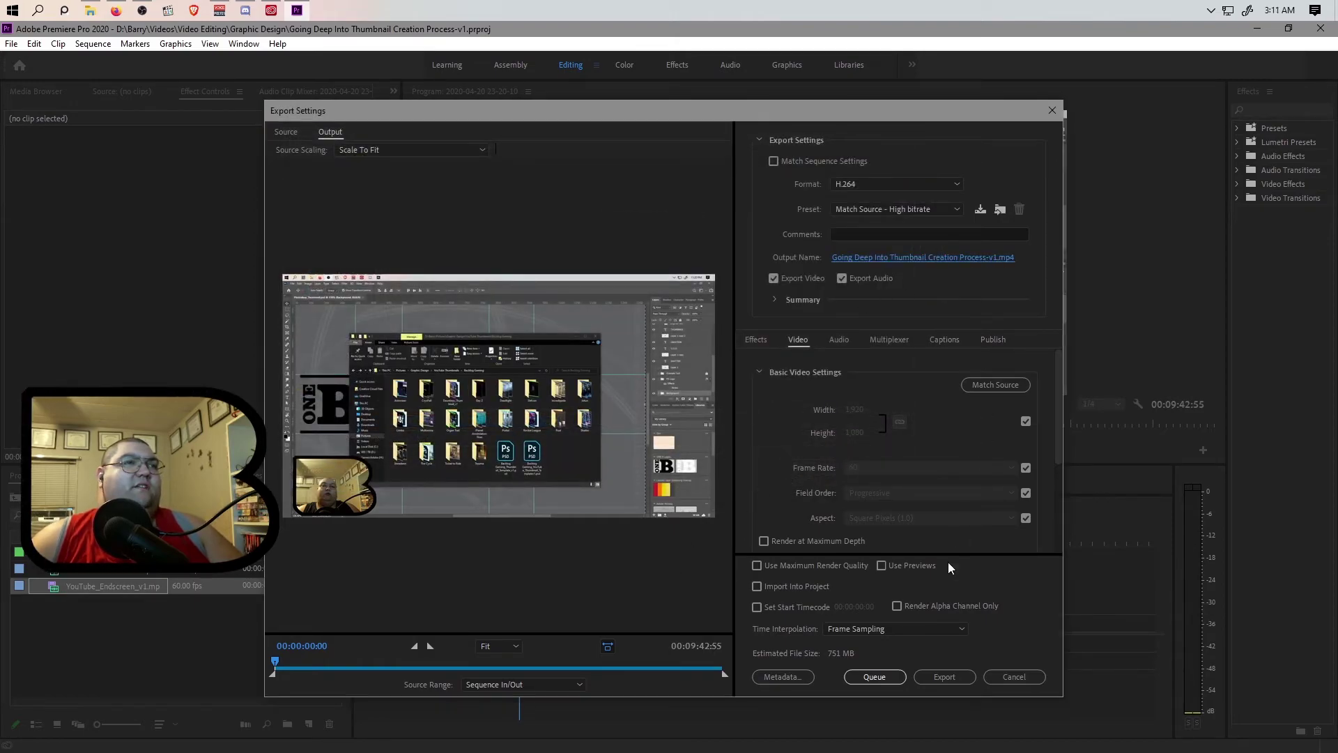
# Step: Send the H.264 export to the Adobe Media Encoder queue
pyautogui.click(868, 677)
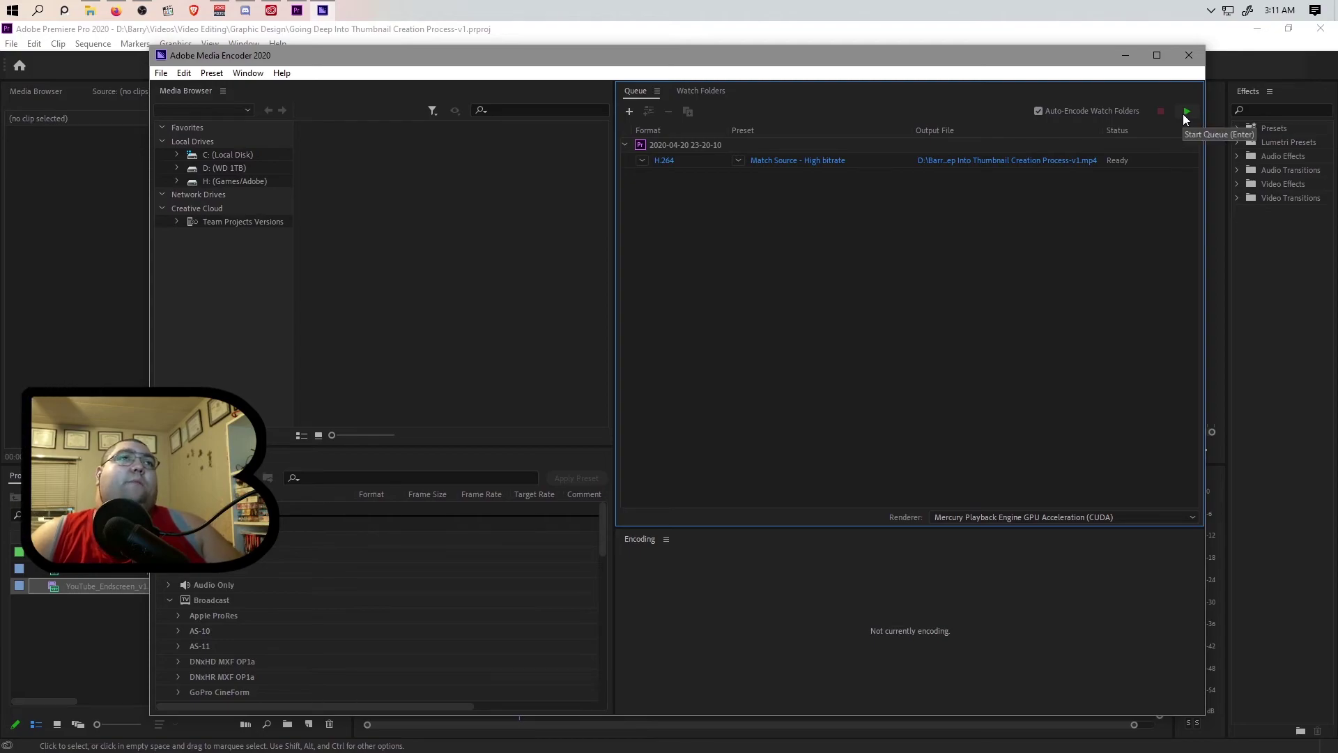
pyautogui.click(1007, 162)
pyautogui.click(801, 93)
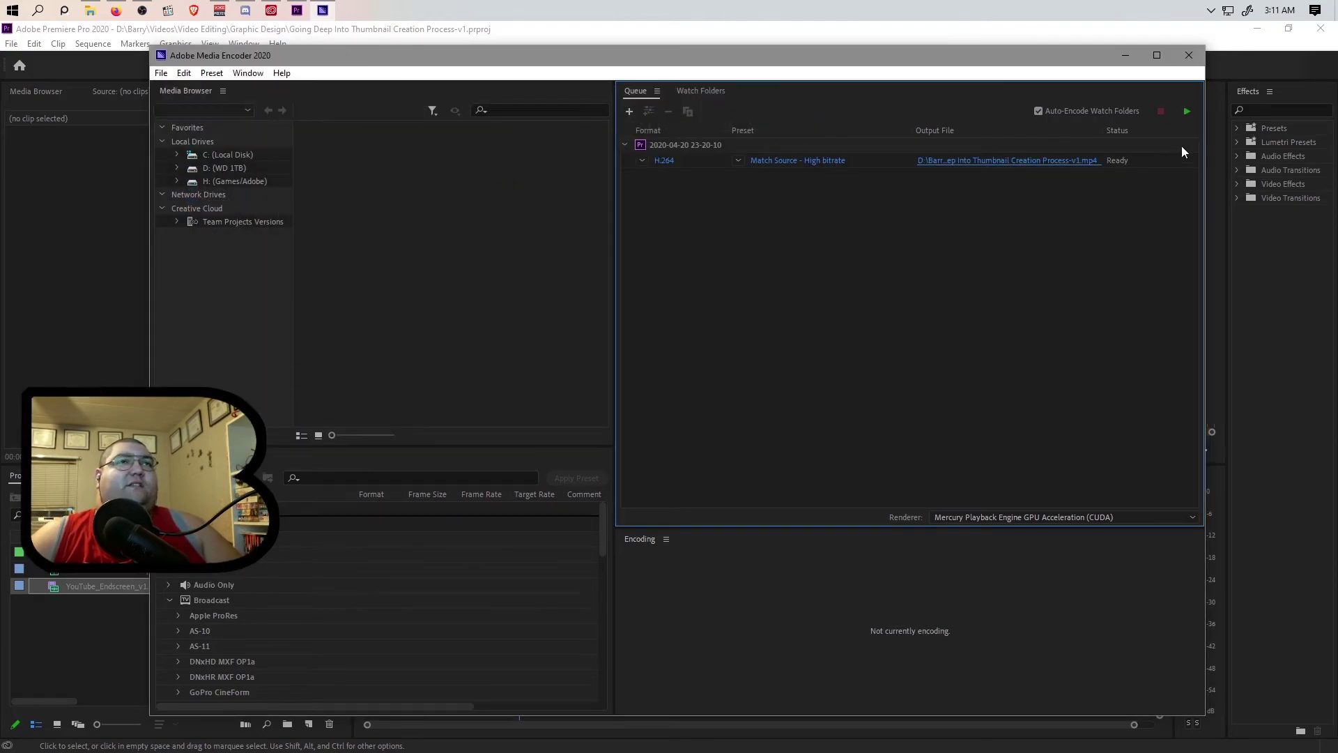